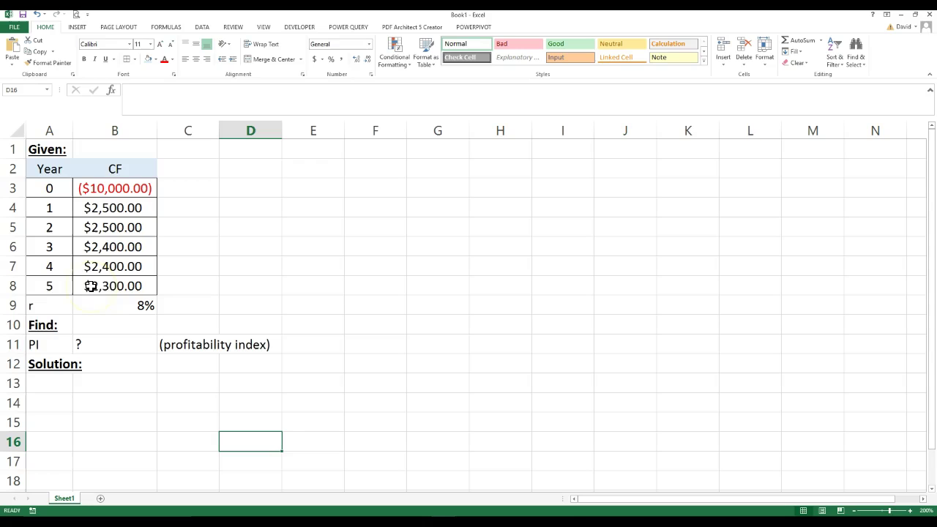
# - Label cell A13 as NPV under the Solution heading
pyautogui.moveTo(46, 307); pyautogui.dragTo(103, 309)
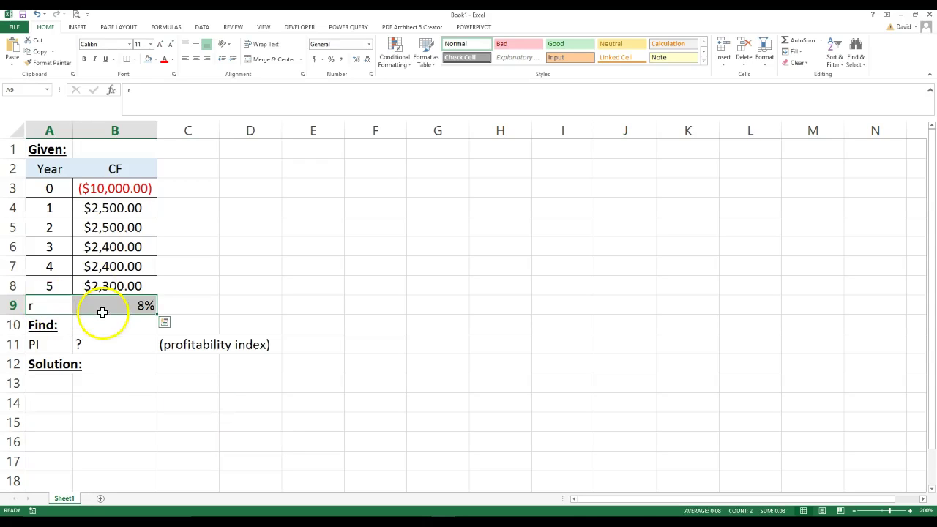
pyautogui.click(91, 184)
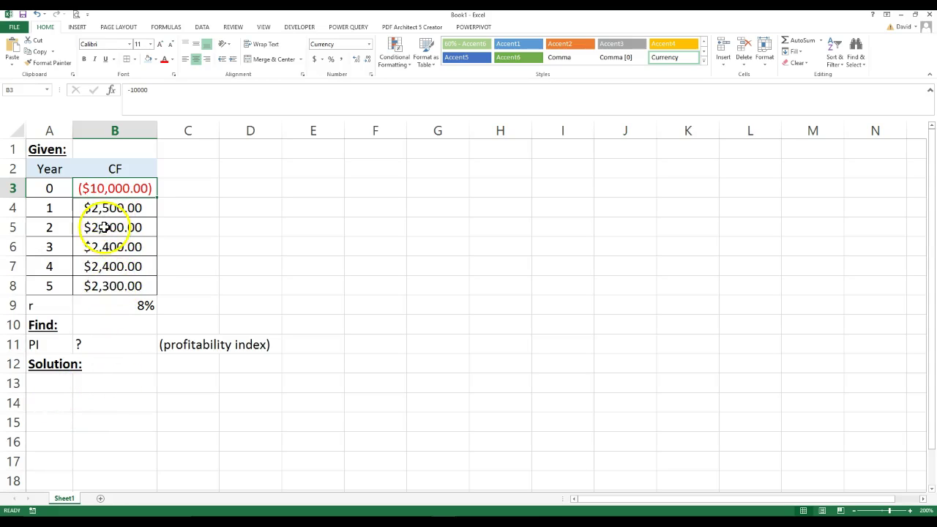
pyautogui.click(52, 382)
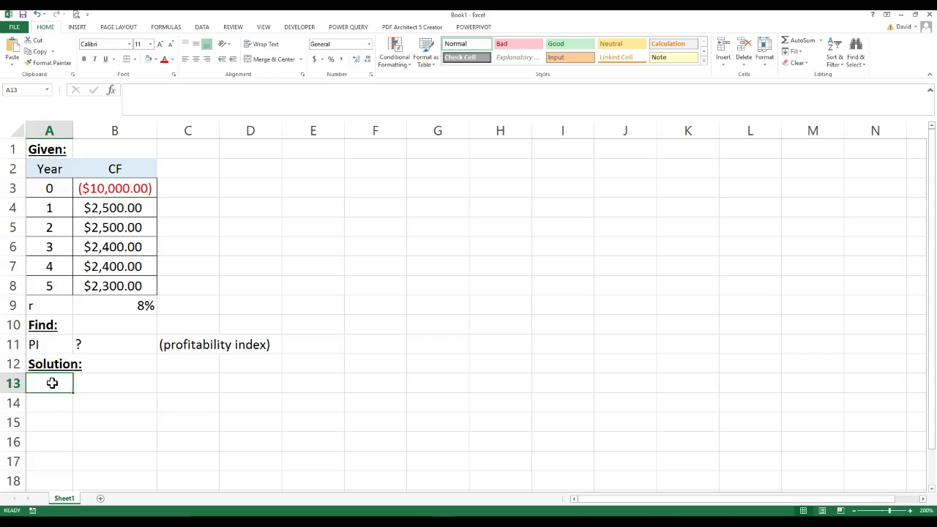
pyautogui.write('NPV')
pyautogui.press('Tab')
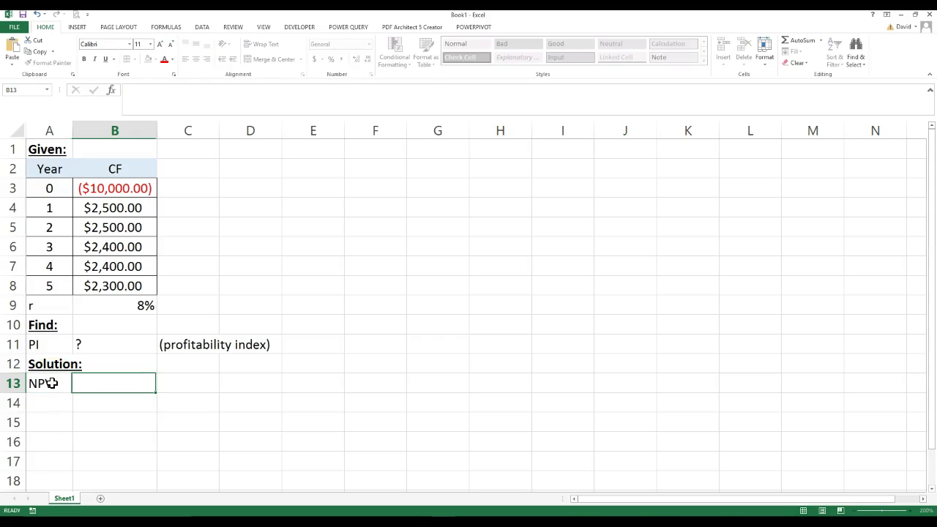
# - Enter =NPV(B9,B4:B8)+B3 in B13, giving an NPV of ($307.23)
pyautogui.write('=')
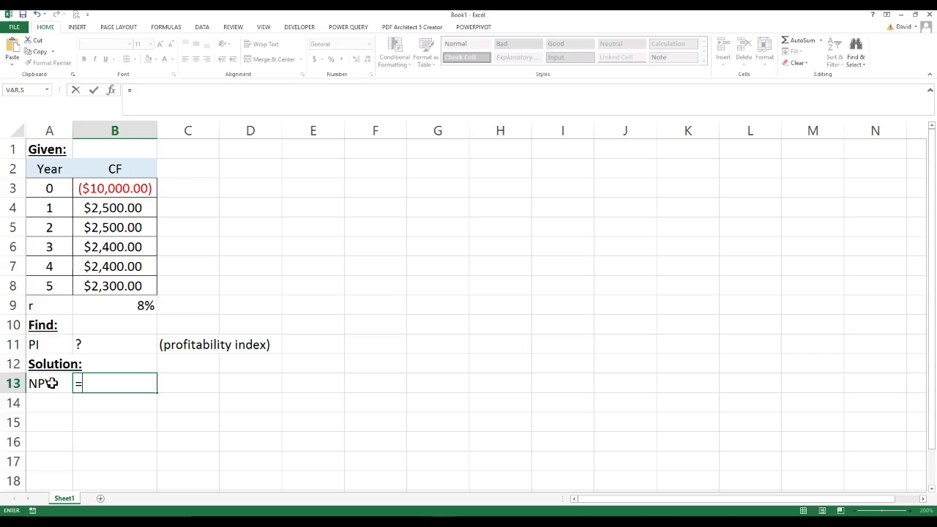
pyautogui.write('NPV(')
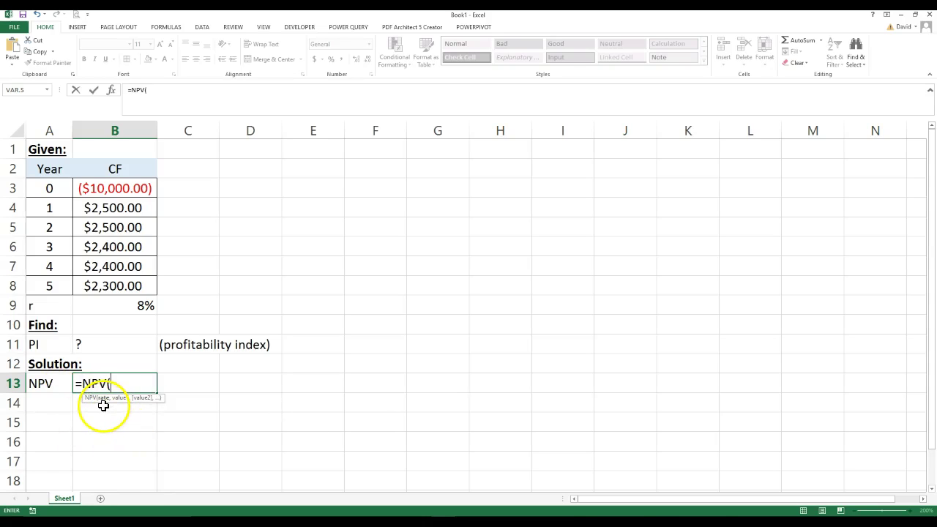
pyautogui.click(137, 306)
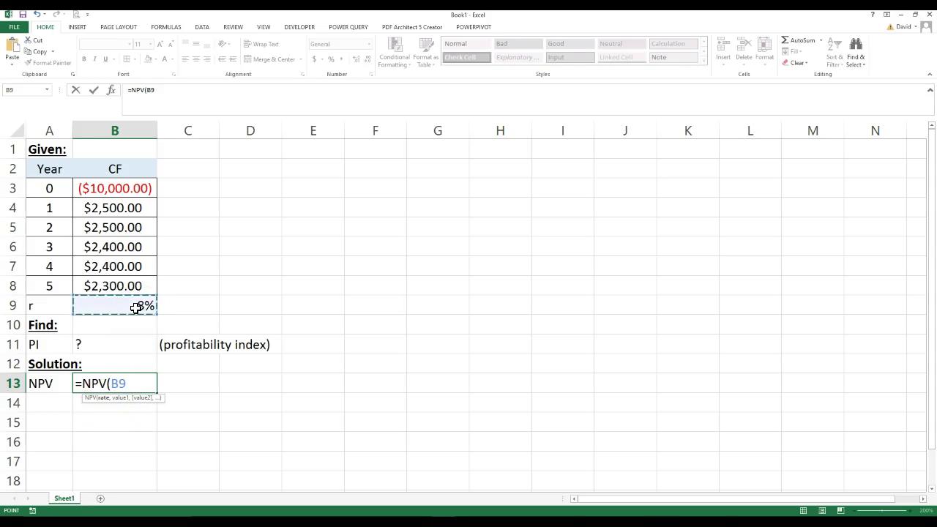
pyautogui.write(',')
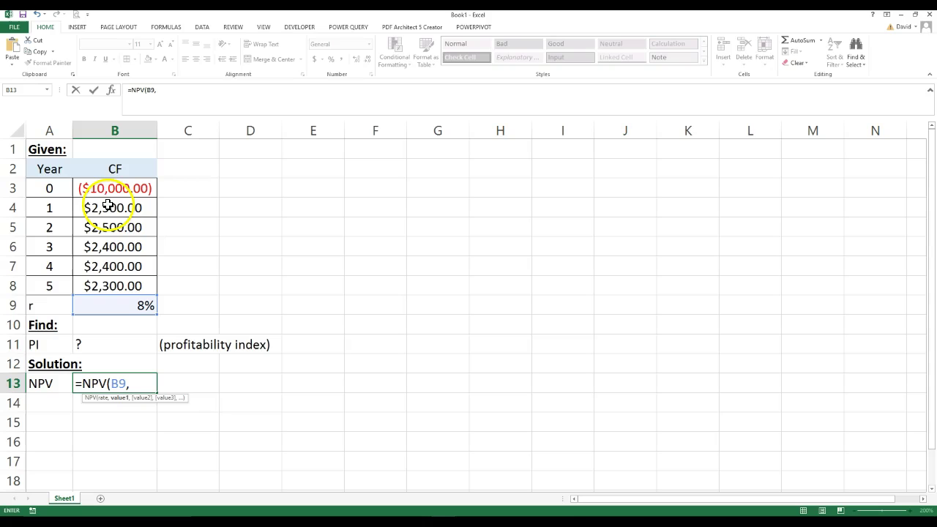
pyautogui.moveTo(110, 208); pyautogui.dragTo(110, 286)
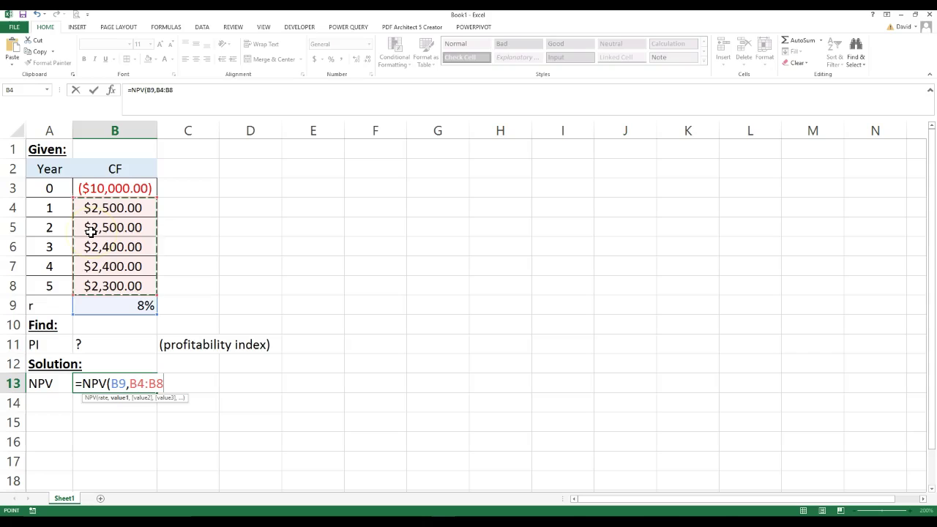
pyautogui.write('+')
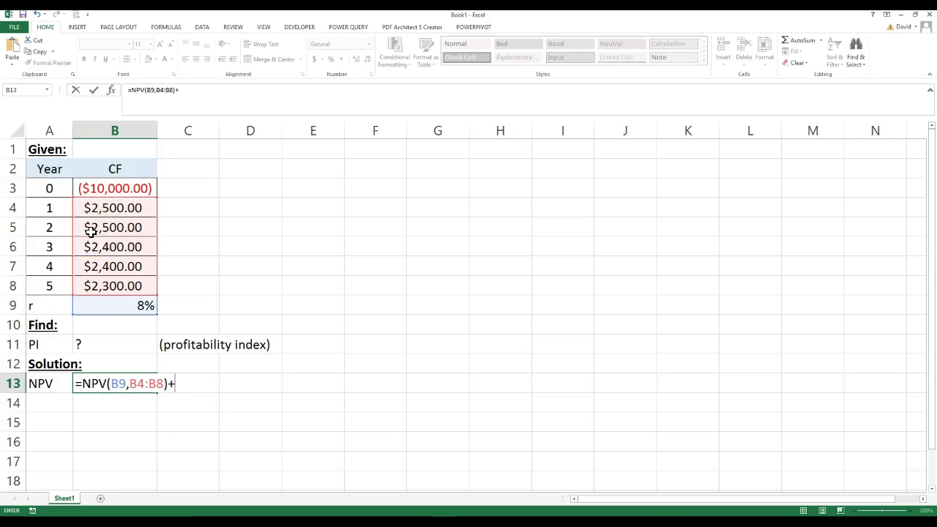
pyautogui.click(106, 190)
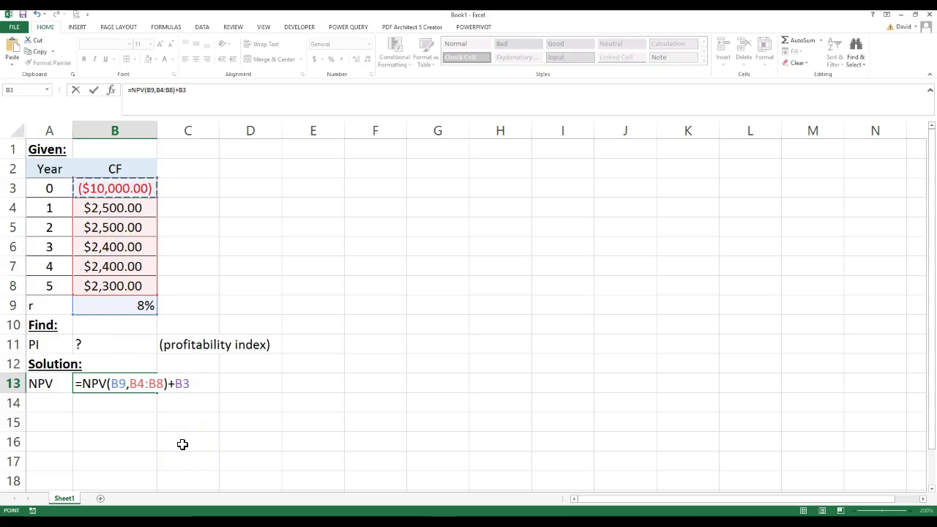
pyautogui.press('Return')
# - Review the NPV label and its formula result in row 13
pyautogui.click(37, 383)
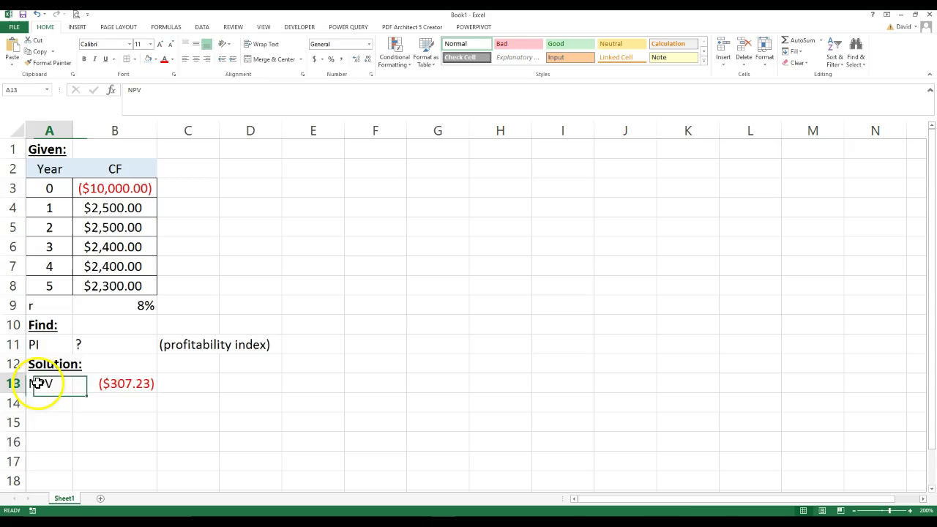
pyautogui.moveTo(37, 383); pyautogui.dragTo(84, 385)
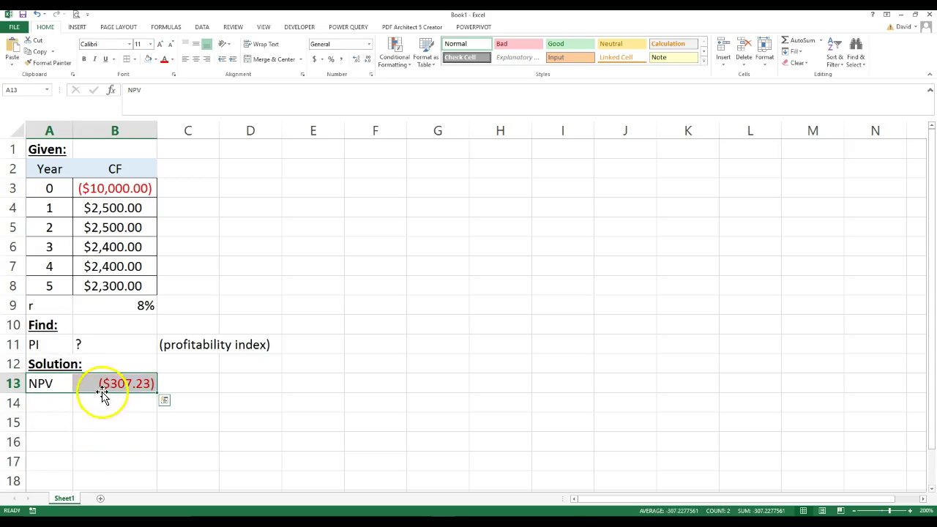
pyautogui.click(117, 388)
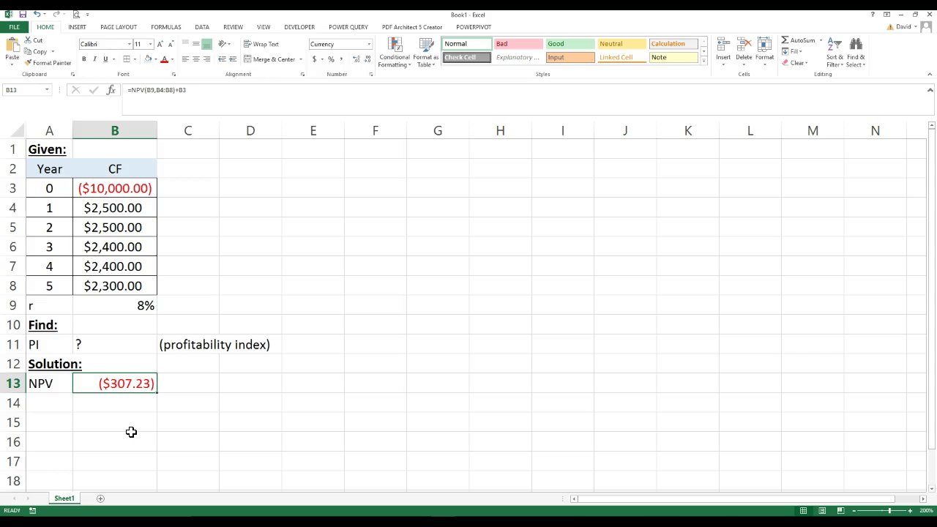
pyautogui.click(119, 393)
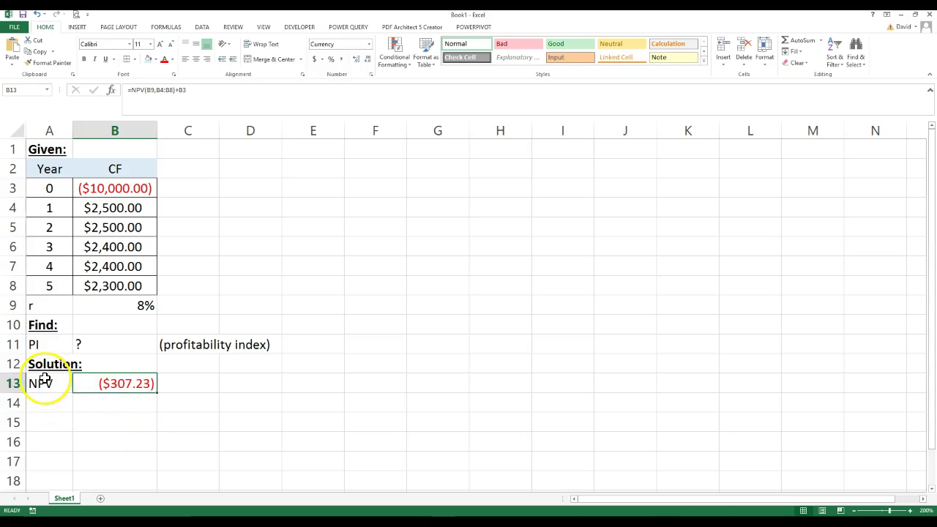
pyautogui.moveTo(44, 381); pyautogui.dragTo(91, 385)
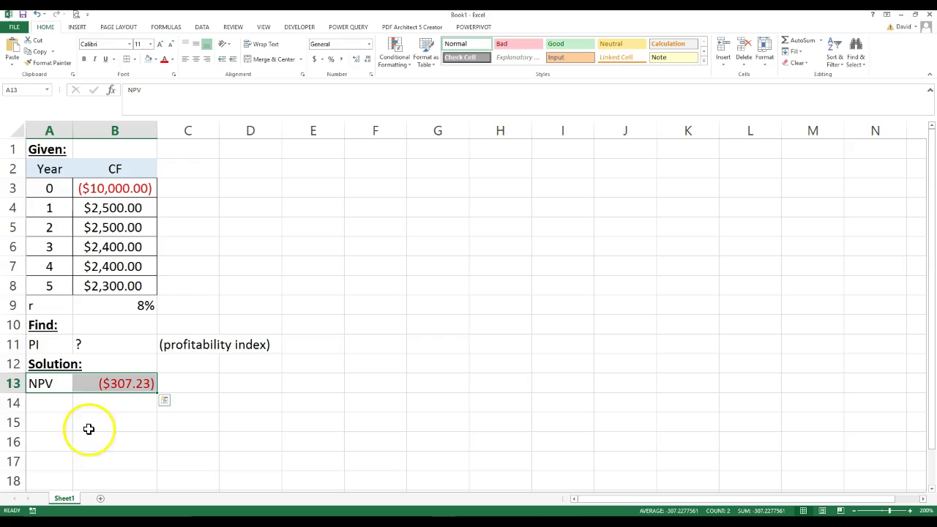
pyautogui.click(109, 382)
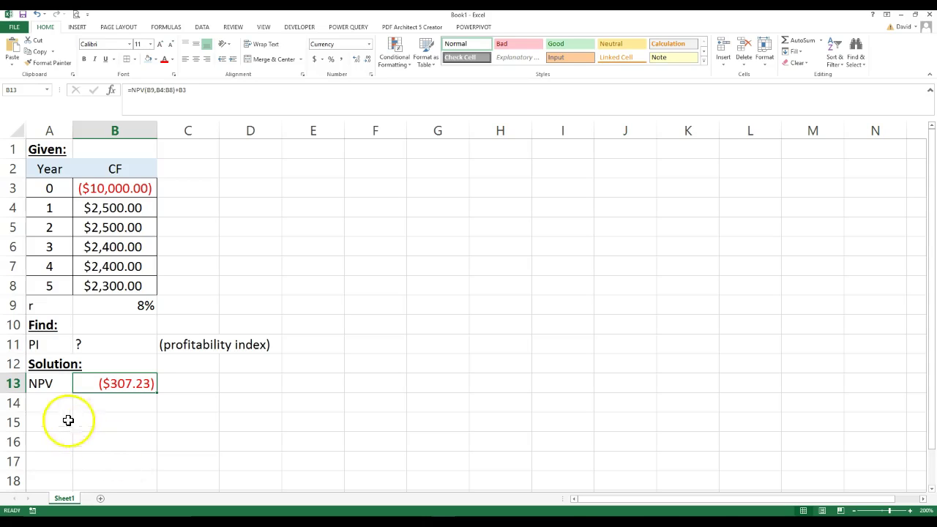
# - Label A14 as PI, copying the NPV label's formatting with Format Painter
pyautogui.click(44, 402)
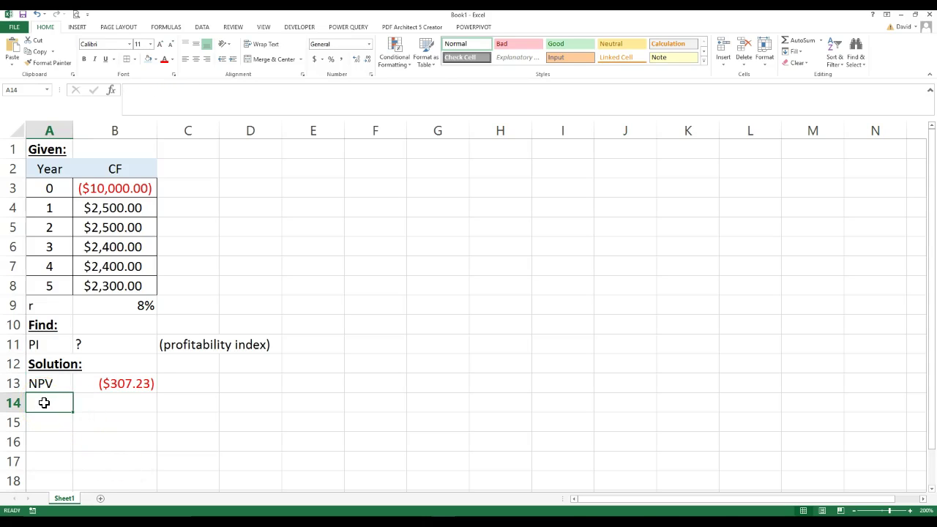
pyautogui.write('PI')
pyautogui.press('Tab')
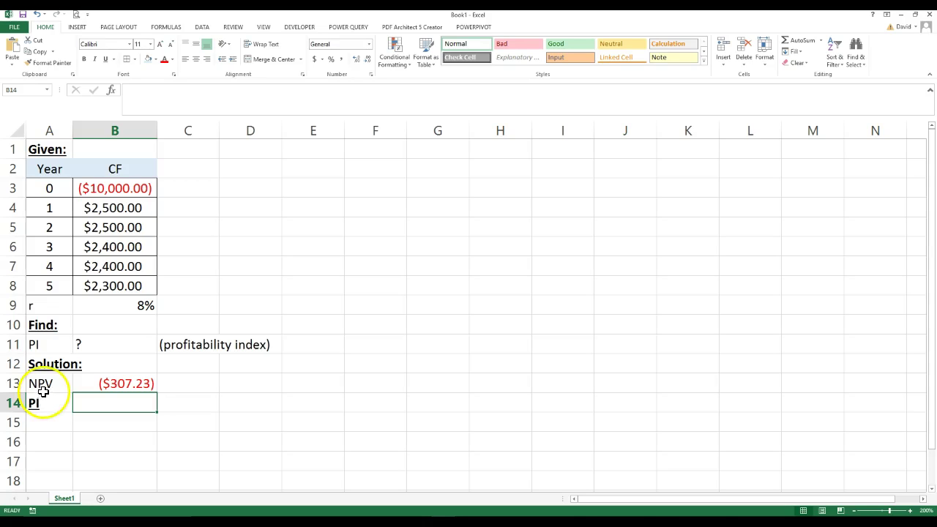
pyautogui.click(42, 383)
pyautogui.click(57, 64)
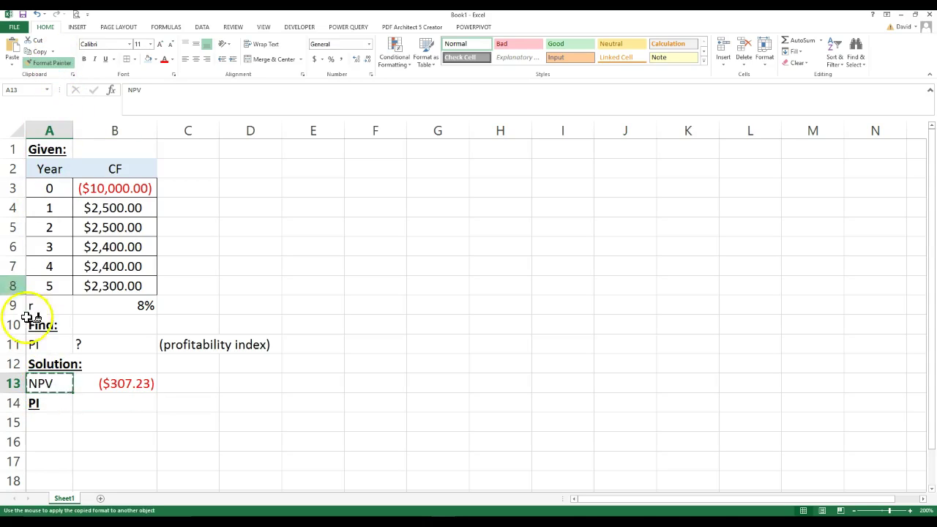
pyautogui.click(41, 405)
pyautogui.click(110, 403)
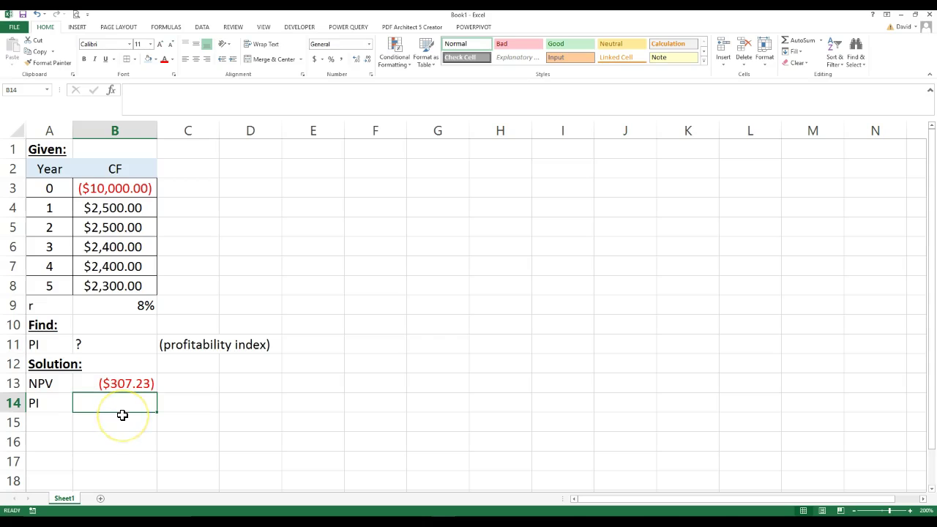
# - Enter =(-B3+B13)/-B3 in B14 so the profitability index shows $0.97
pyautogui.write('(')
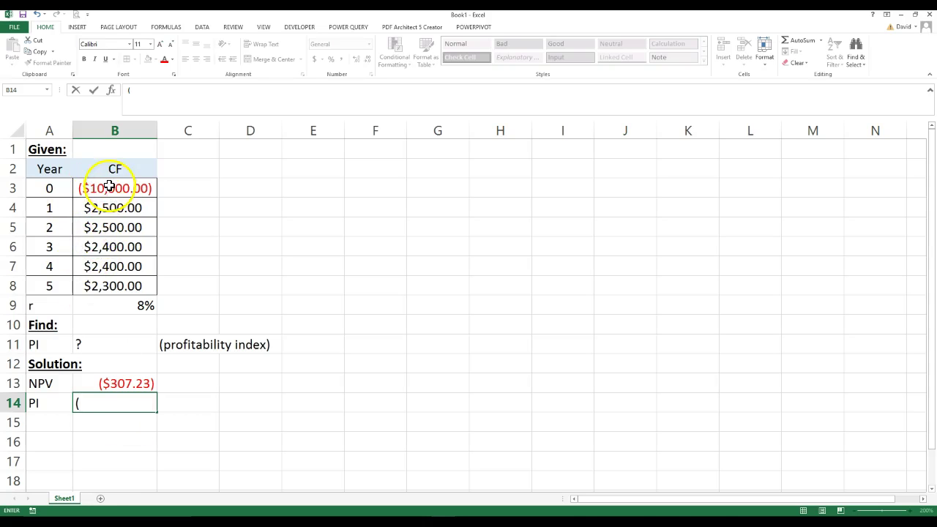
pyautogui.write('-')
pyautogui.click(105, 187)
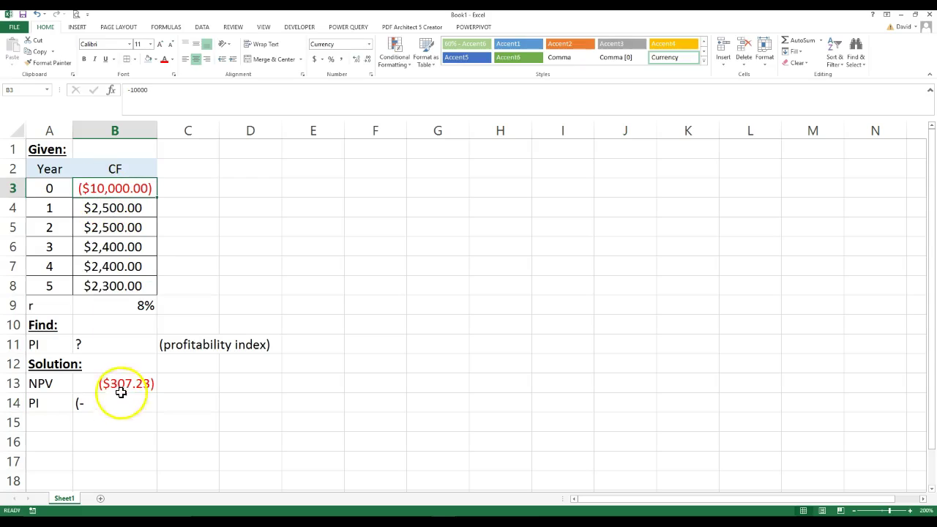
pyautogui.click(102, 403)
pyautogui.doubleClick(103, 403)
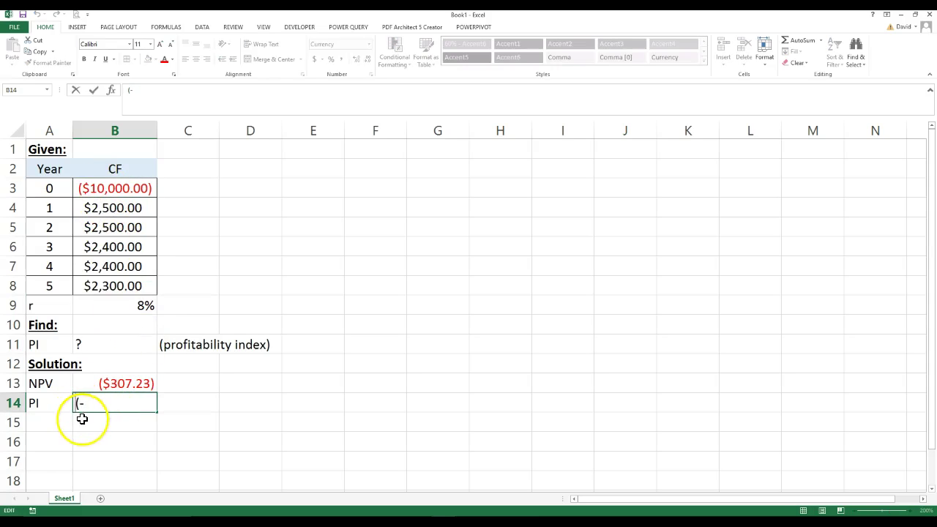
pyautogui.press('Home')
pyautogui.write('=')
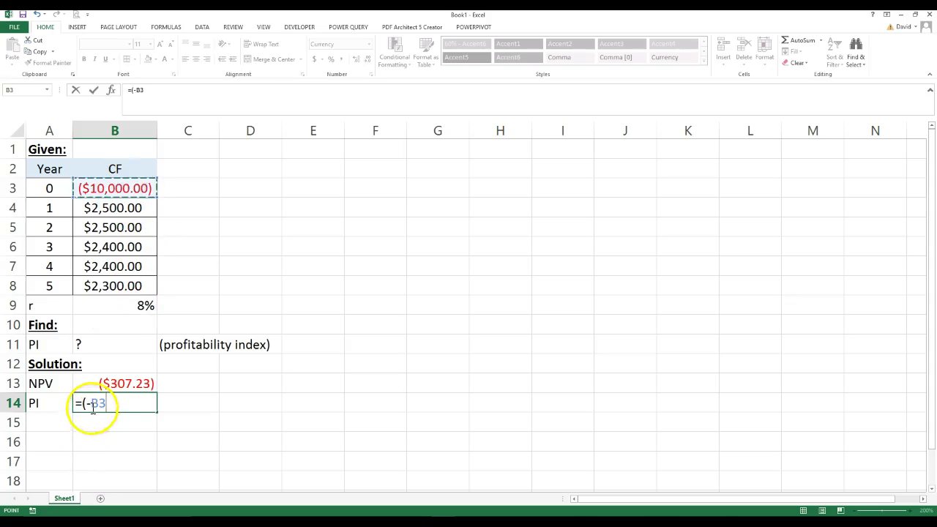
pyautogui.click(114, 192)
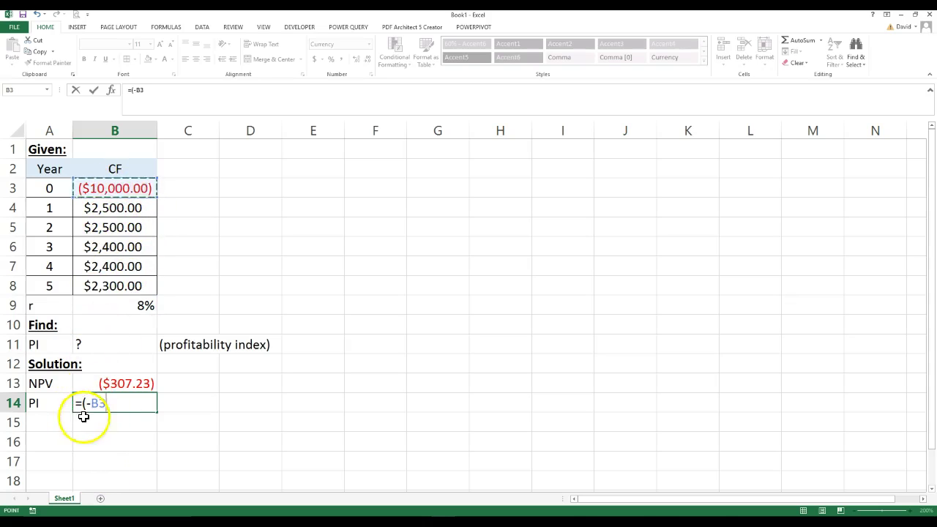
pyautogui.write('+')
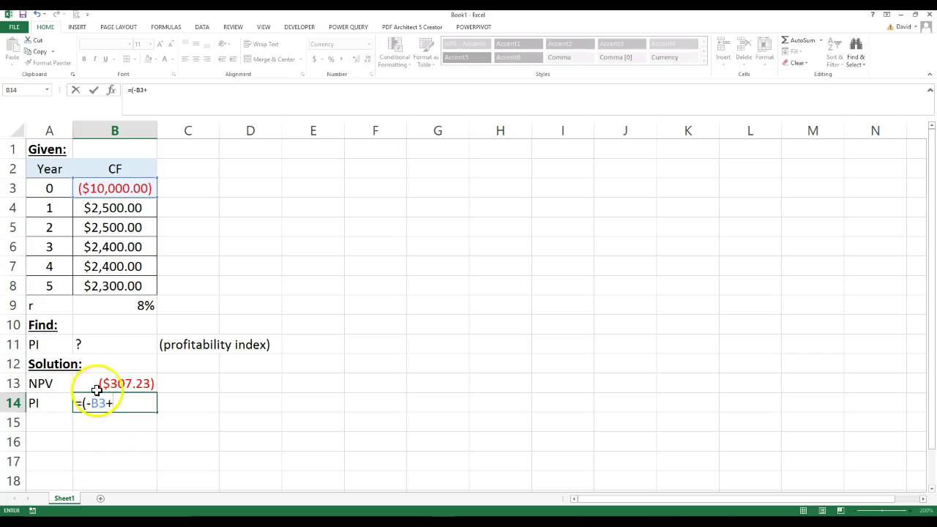
pyautogui.click(108, 383)
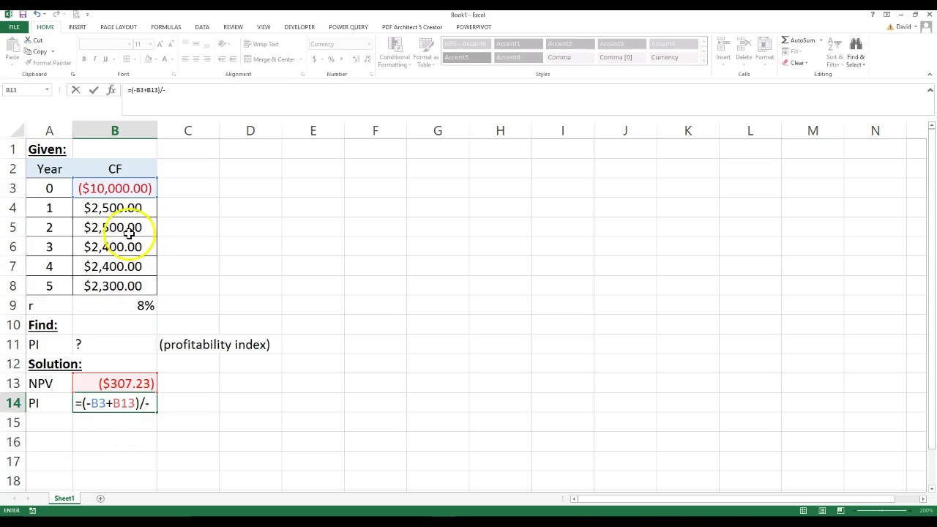
pyautogui.click(111, 188)
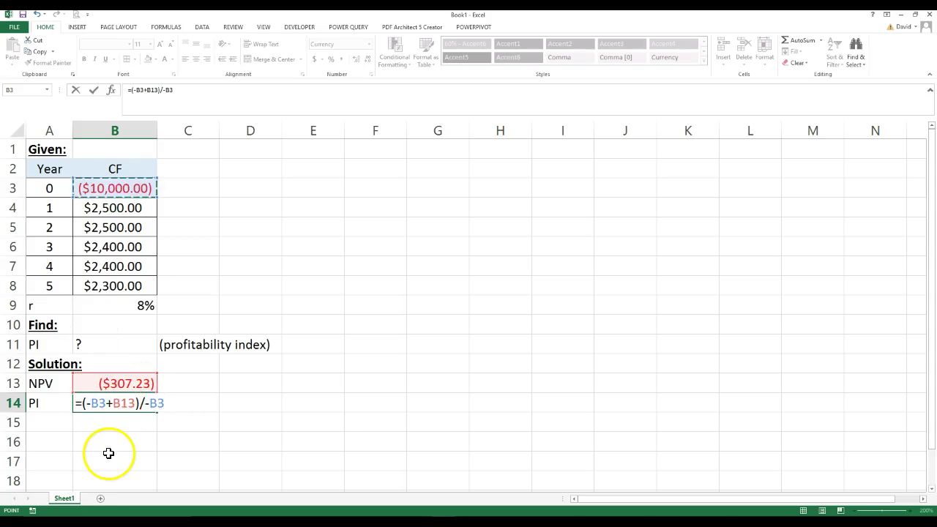
pyautogui.press('Return')
# - Change B14's number format from currency to Number so PI reads 0.97
pyautogui.click(123, 401)
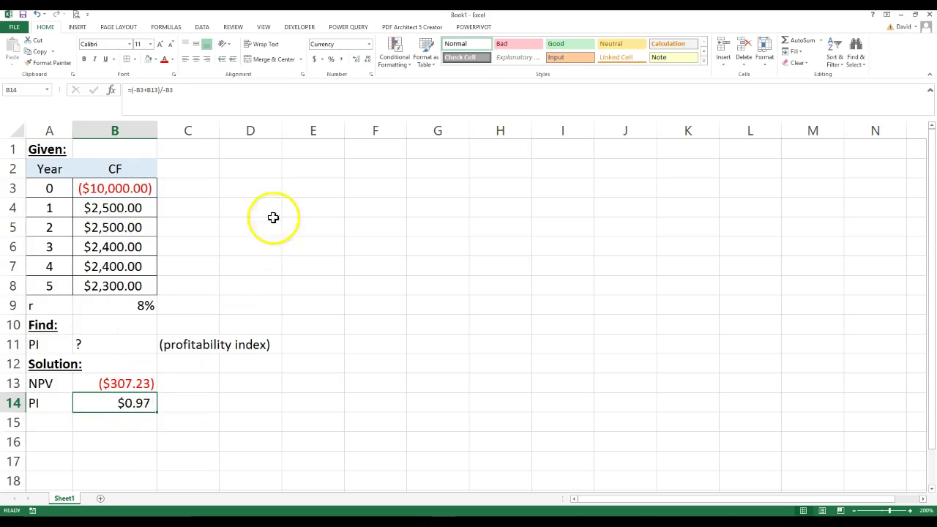
pyautogui.click(369, 43)
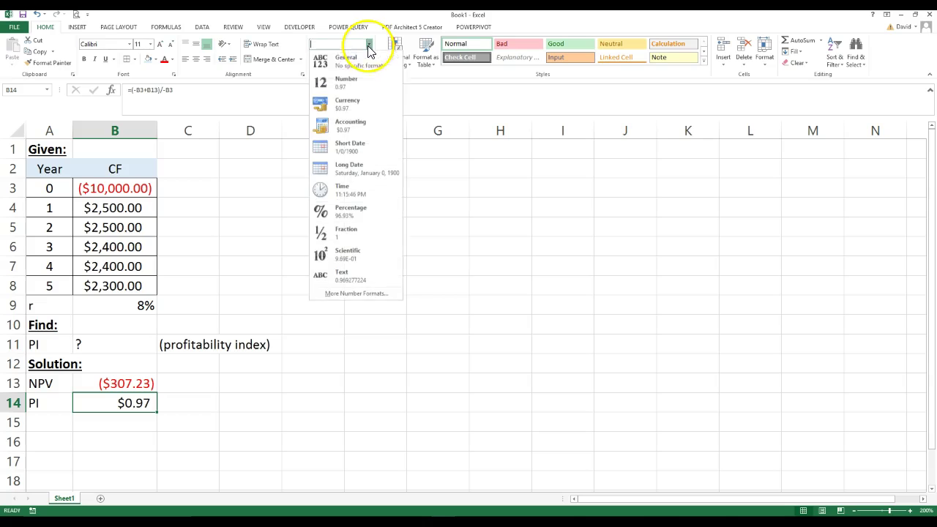
pyautogui.click(350, 79)
pyautogui.click(106, 441)
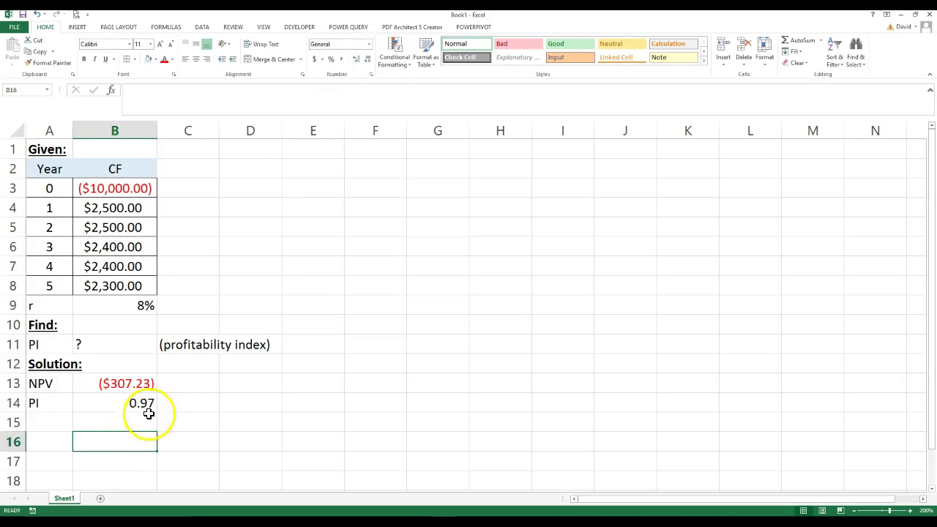
pyautogui.click(177, 405)
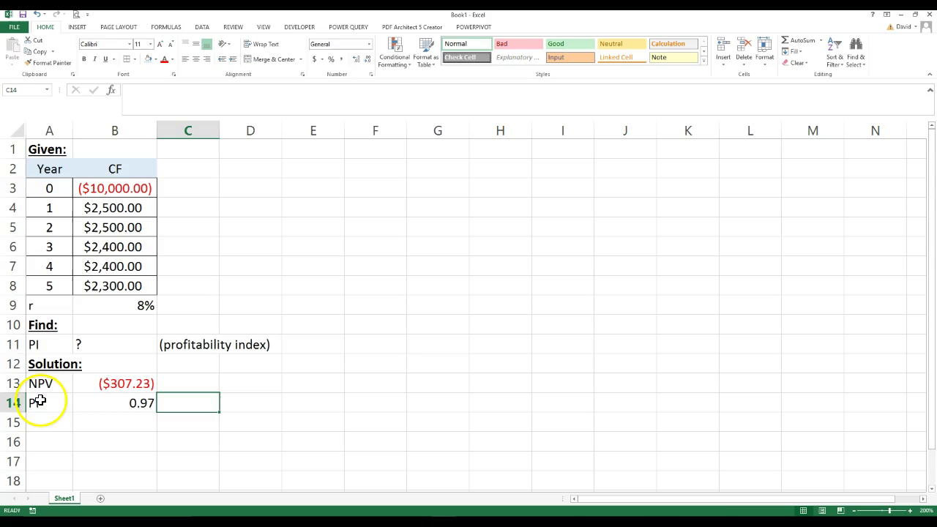
# - Fill the PI row A14:B14 with yellow
pyautogui.moveTo(41, 401); pyautogui.dragTo(88, 401)
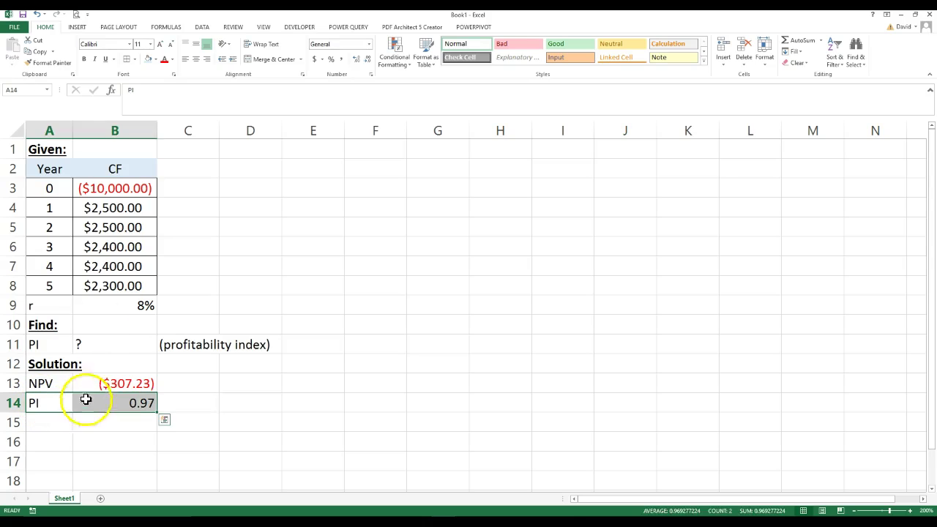
pyautogui.click(155, 59)
pyautogui.click(163, 135)
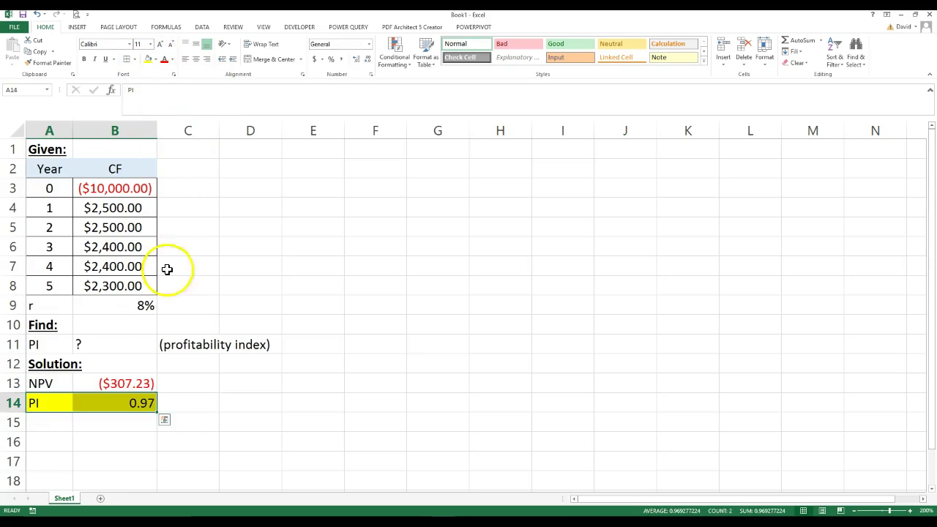
pyautogui.click(190, 398)
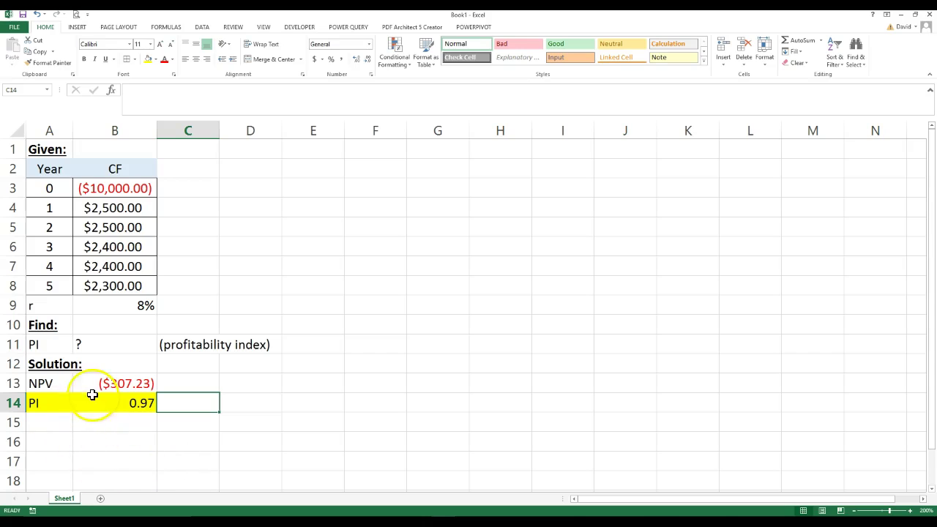
pyautogui.click(121, 404)
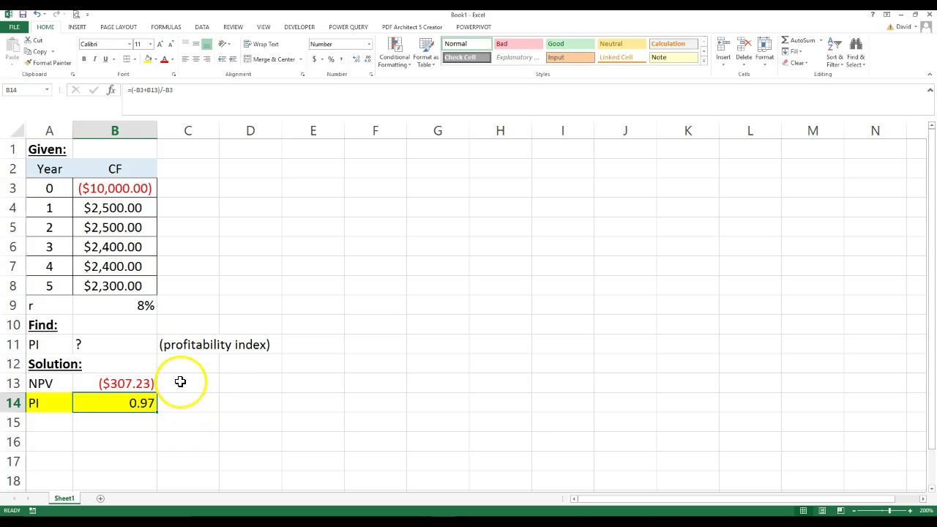
# - Enter =IF(B13<0,"reject","accept") in C13, which shows reject
pyautogui.click(180, 381)
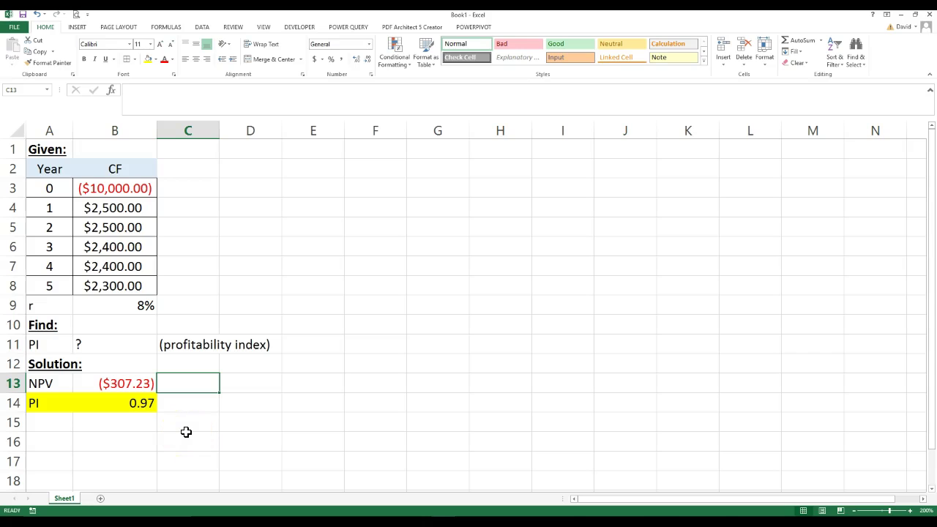
pyautogui.write('=if(')
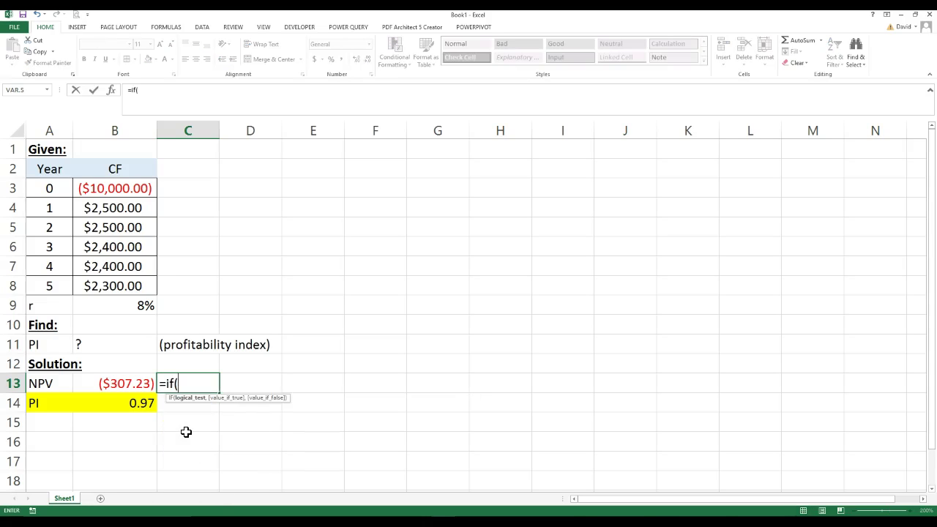
pyautogui.click(117, 381)
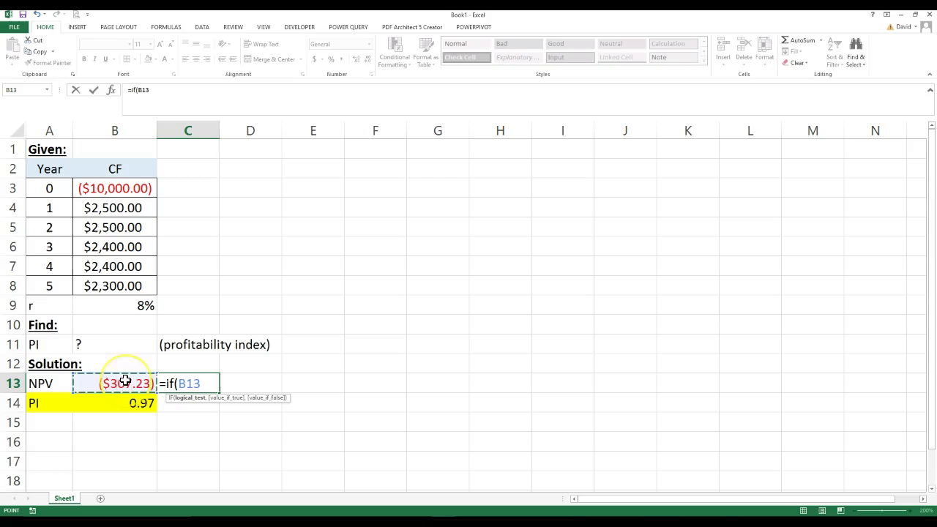
pyautogui.write('<')
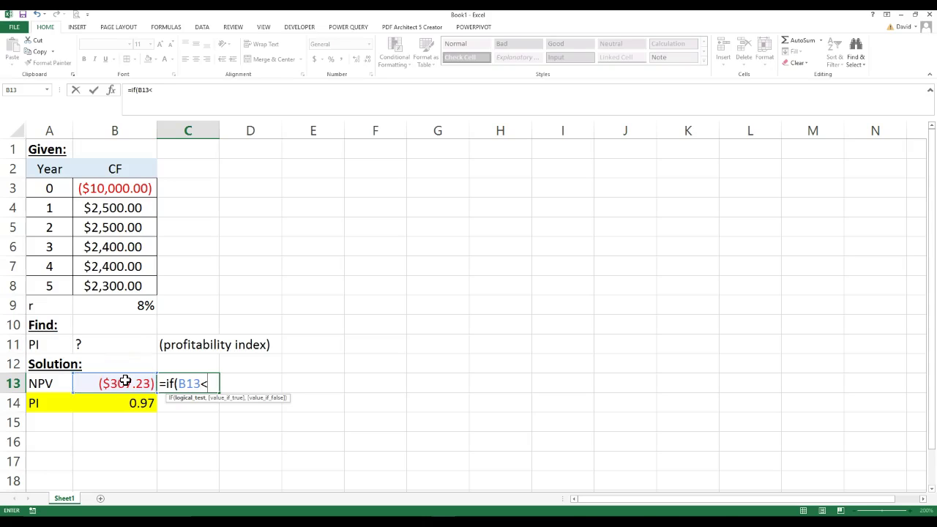
pyautogui.write('0,"reject')
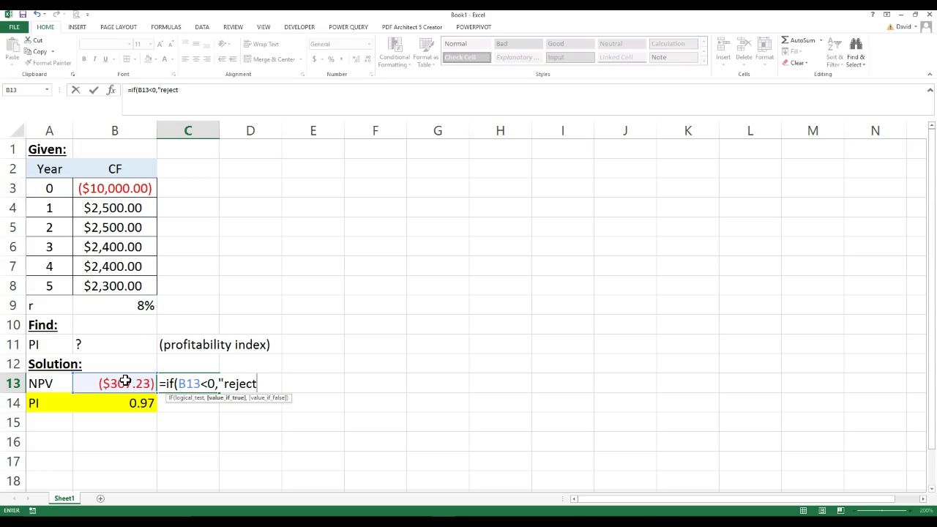
pyautogui.write(',"accept"')
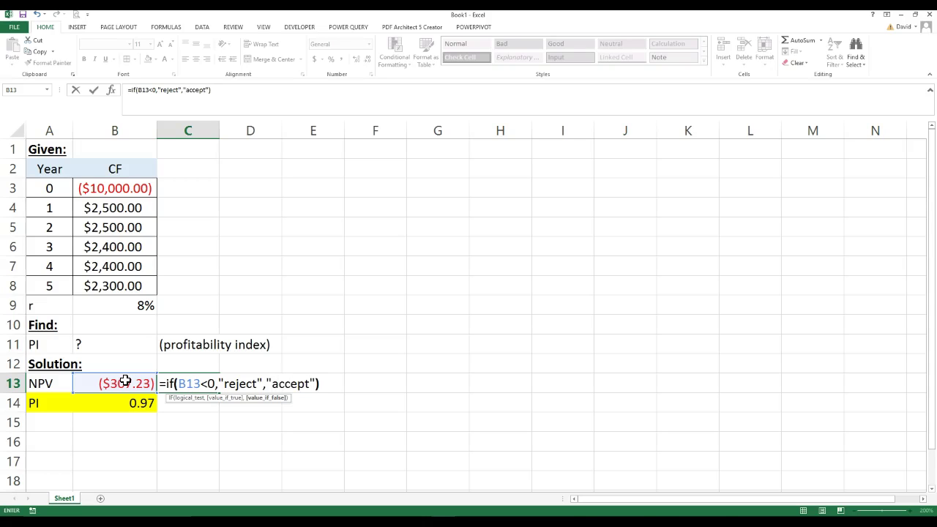
pyautogui.press('Return')
pyautogui.click(178, 383)
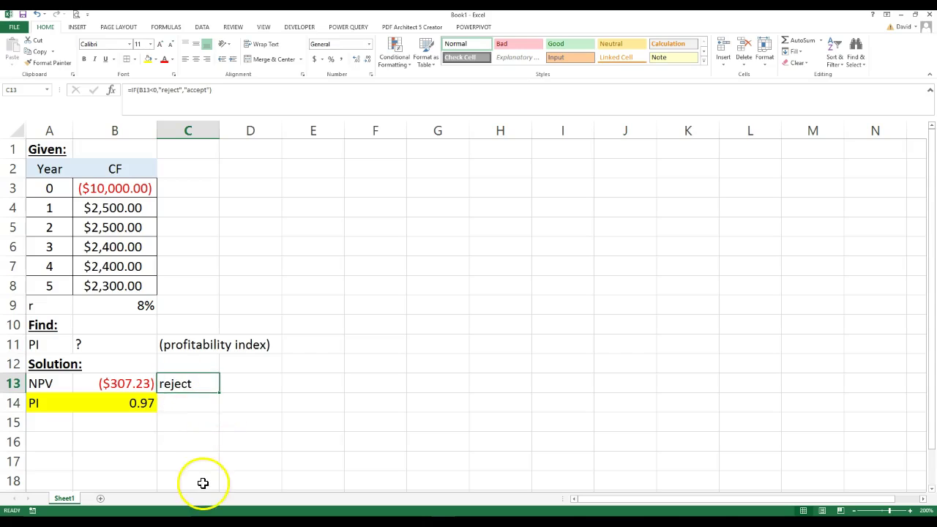
# - Enter =IF(B14<1,"reject","accept") in C14, which shows reject for the 0.97 PI
pyautogui.click(181, 404)
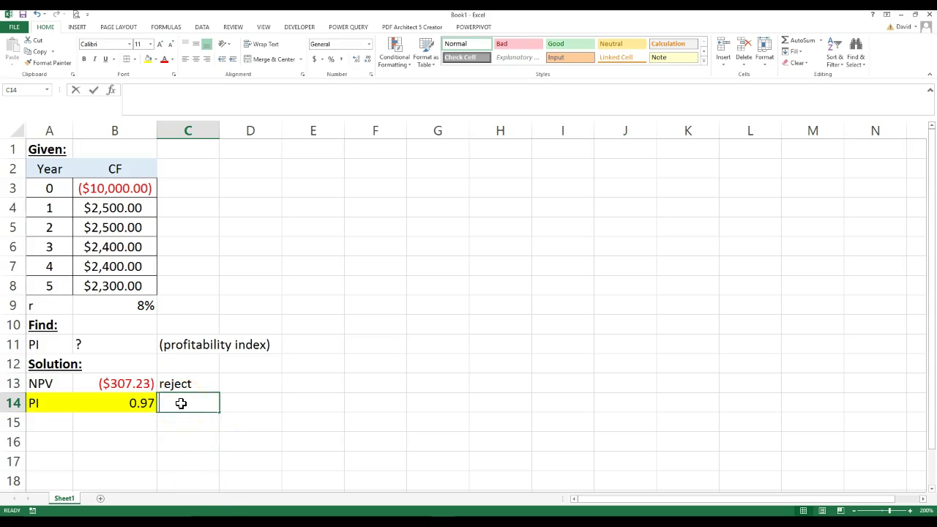
pyautogui.write('=if(')
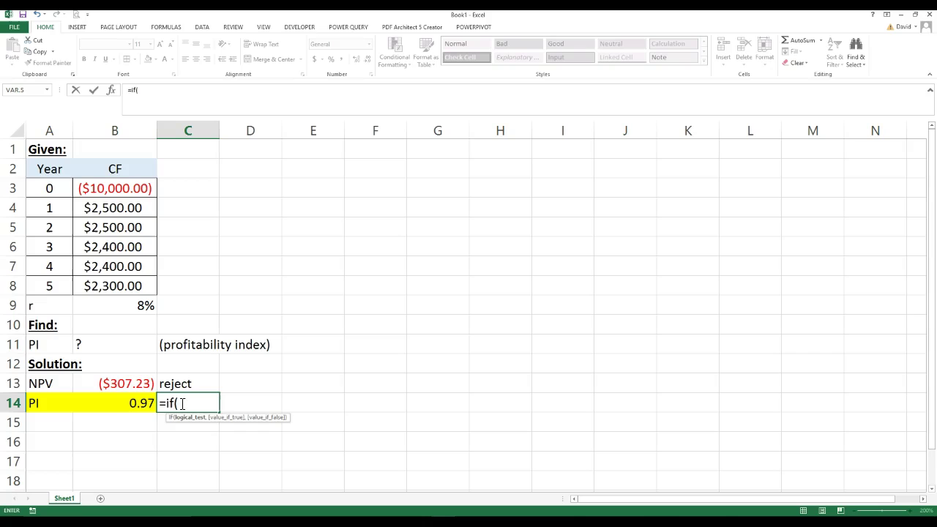
pyautogui.click(135, 402)
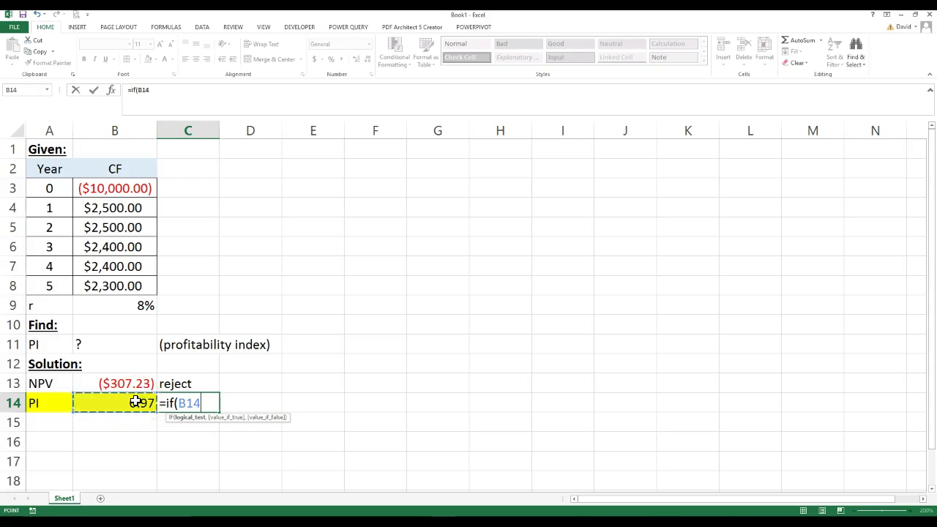
pyautogui.write(',')
pyautogui.press('BackSpace')
pyautogui.write('<1,"re')
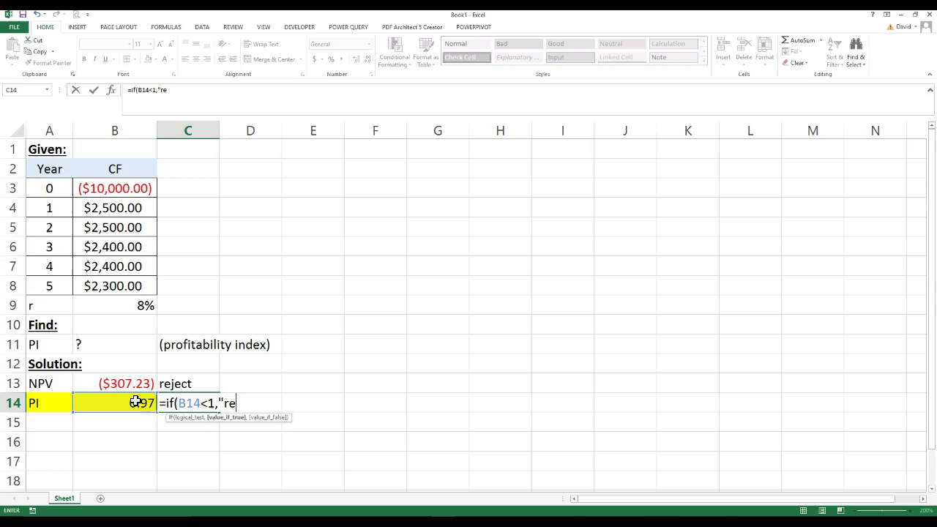
pyautogui.write('ject",')
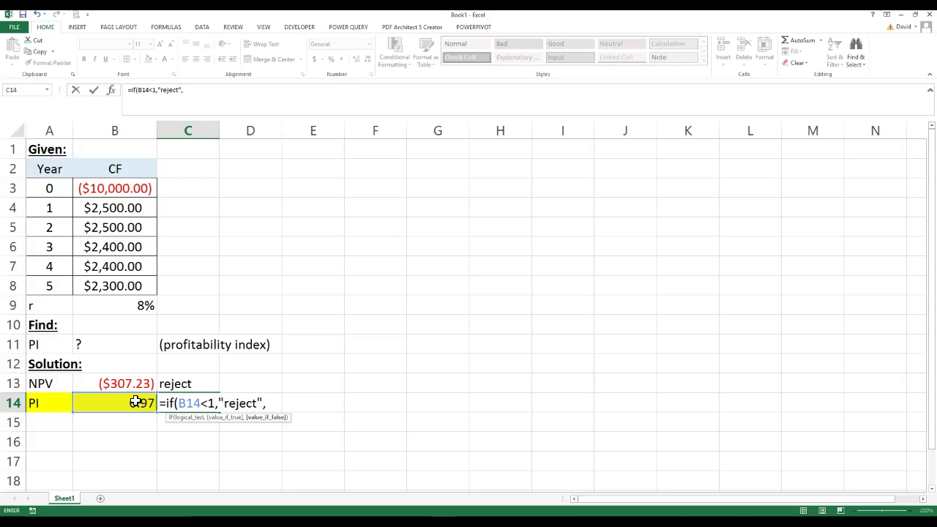
pyautogui.write('"accept")')
pyautogui.press('Return')
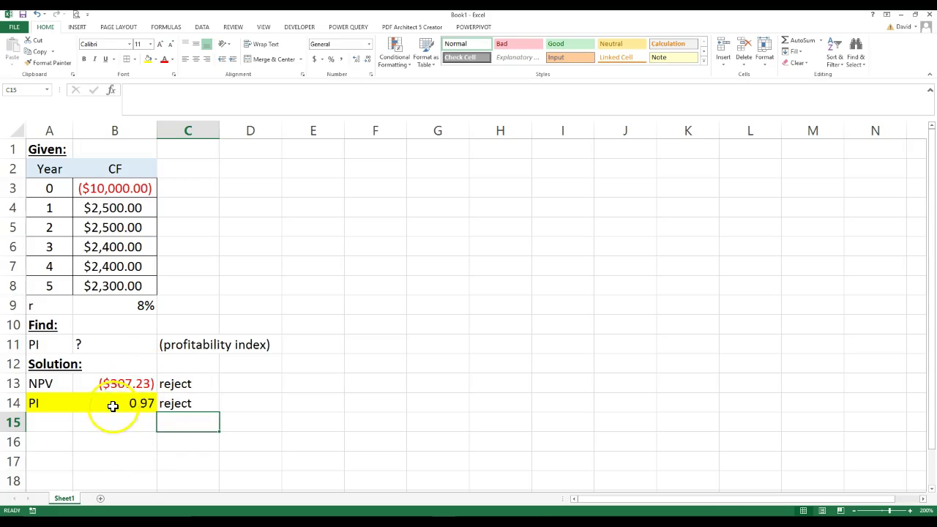
# - Extend the yellow fill to the PI value and its decision in C14
pyautogui.moveTo(115, 404); pyautogui.dragTo(167, 409)
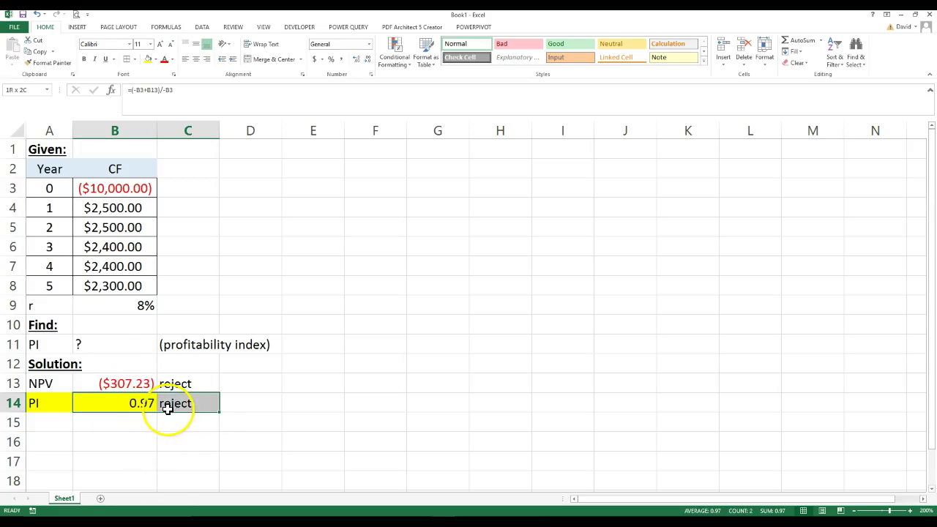
pyautogui.click(147, 61)
pyautogui.moveTo(106, 439); pyautogui.dragTo(115, 457)
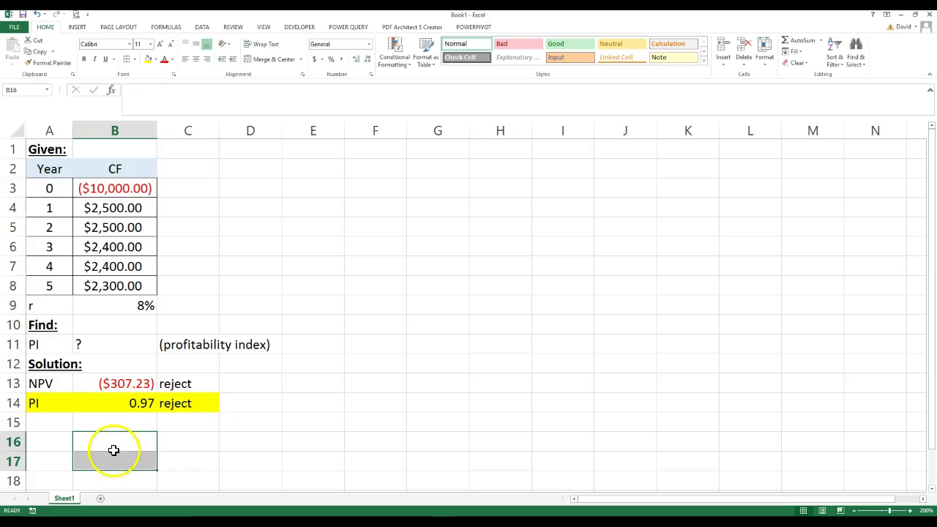
# - Change the rate in B9 to 3% so NPV and PI both show accept
pyautogui.click(145, 304)
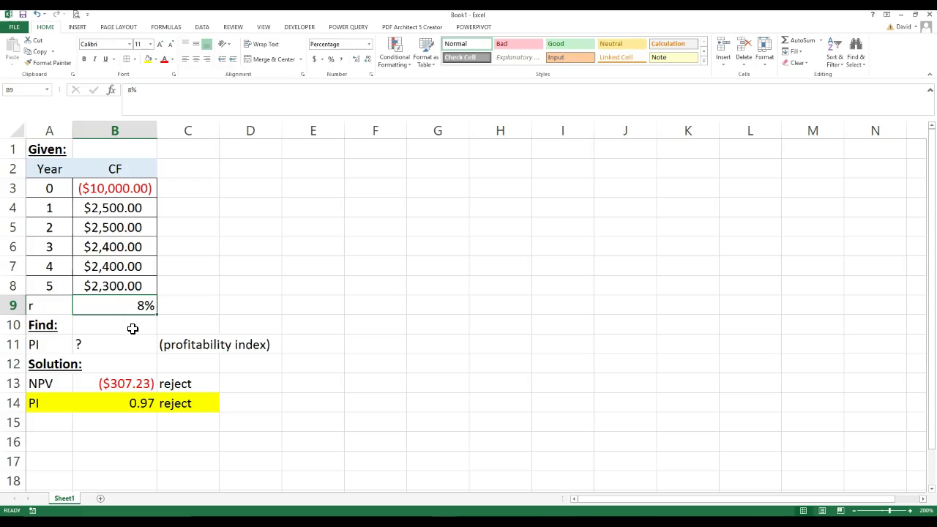
pyautogui.write('3')
pyautogui.press('Return')
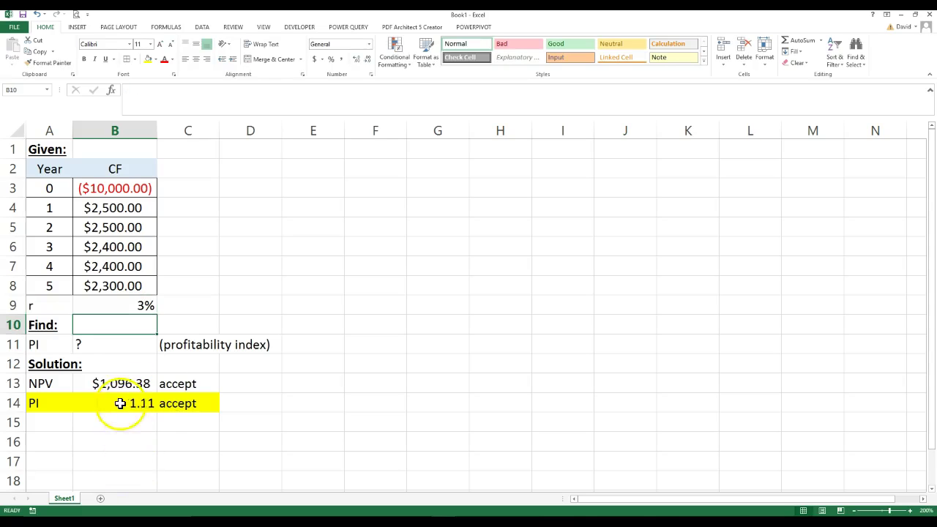
pyautogui.moveTo(121, 382); pyautogui.dragTo(124, 404)
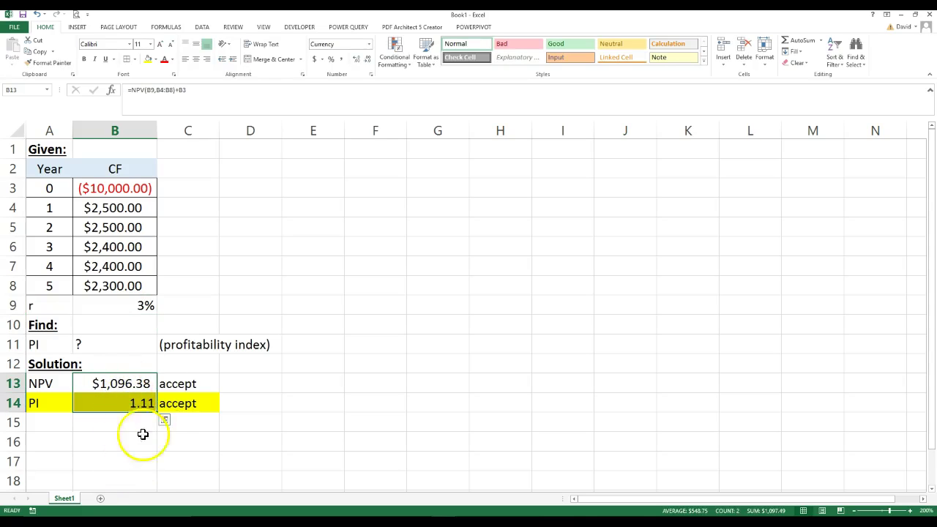
pyautogui.click(130, 381)
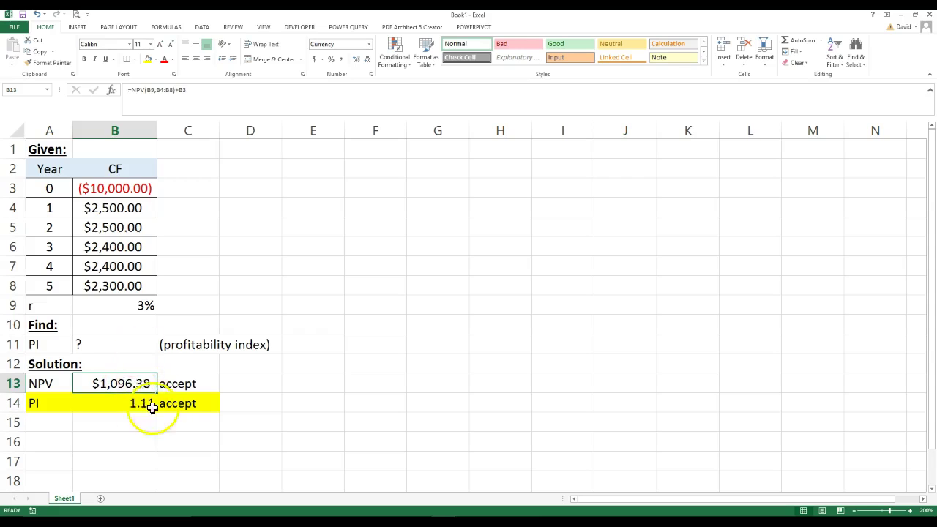
# - Restore the rate in B9 to 8% so both decisions return to reject
pyautogui.click(139, 305)
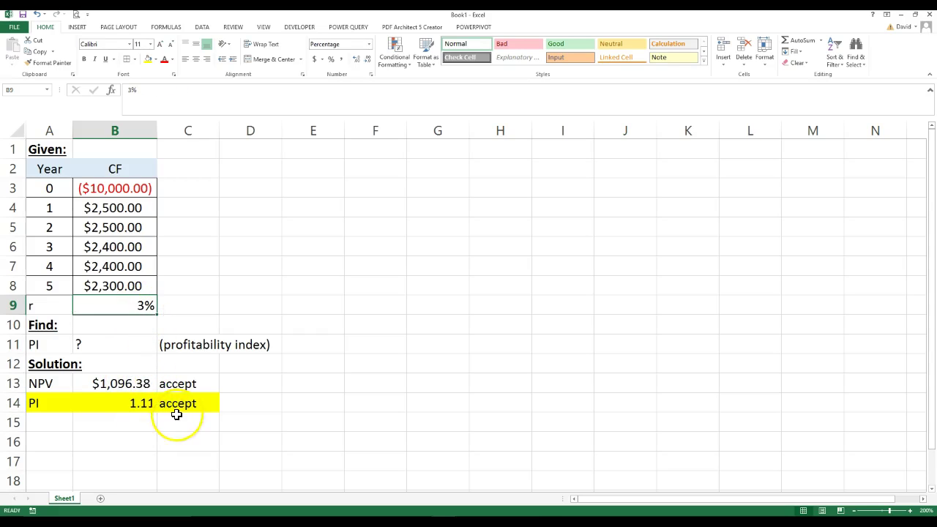
pyautogui.write('8')
pyautogui.press('Return')
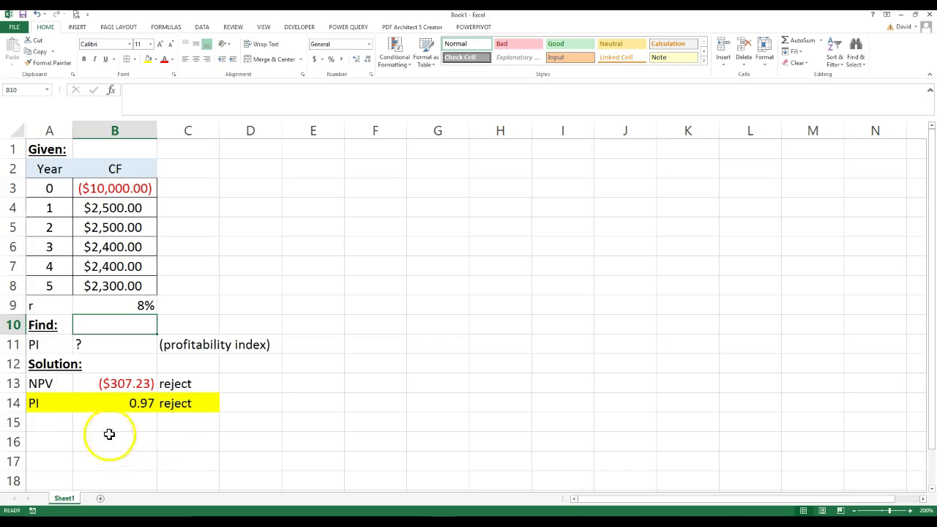
# - Label A15 as IRR and enter =IRR(B3:B8) in B15
pyautogui.click(42, 423)
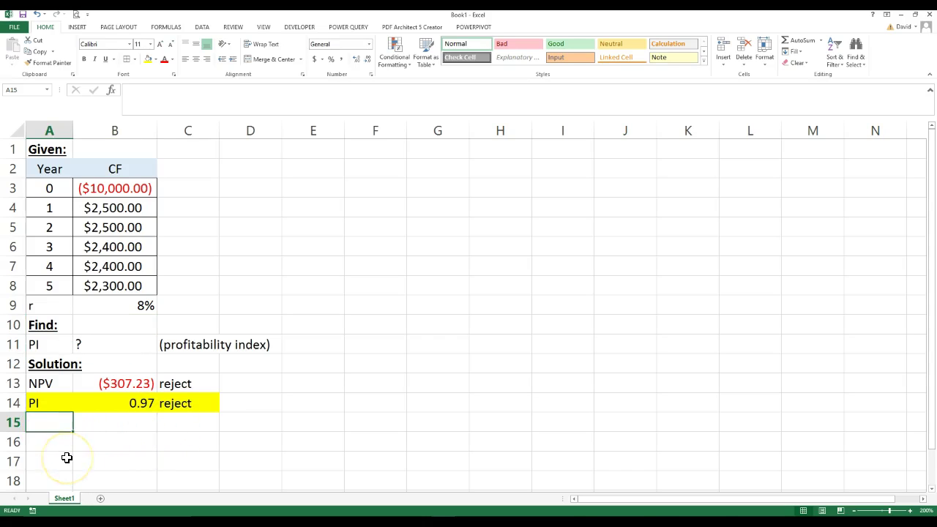
pyautogui.write('IRR')
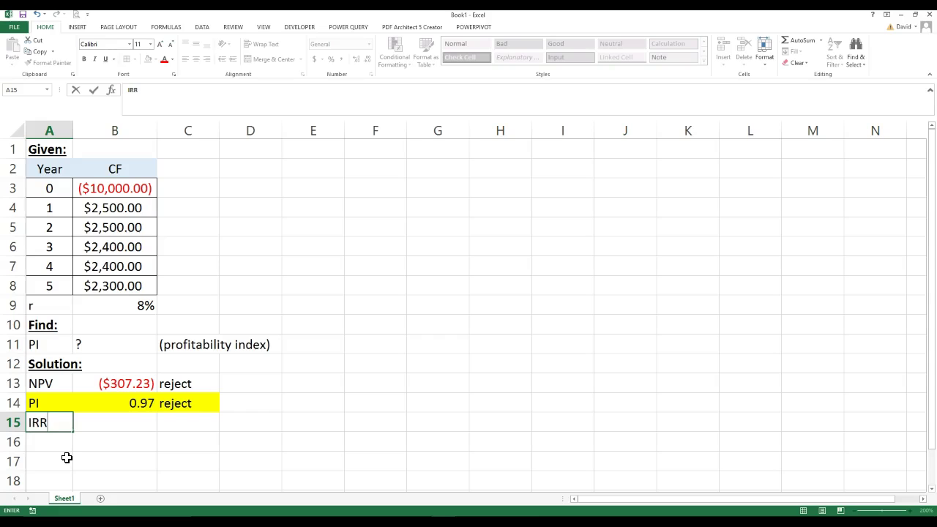
pyautogui.press('Tab')
pyautogui.write('=i')
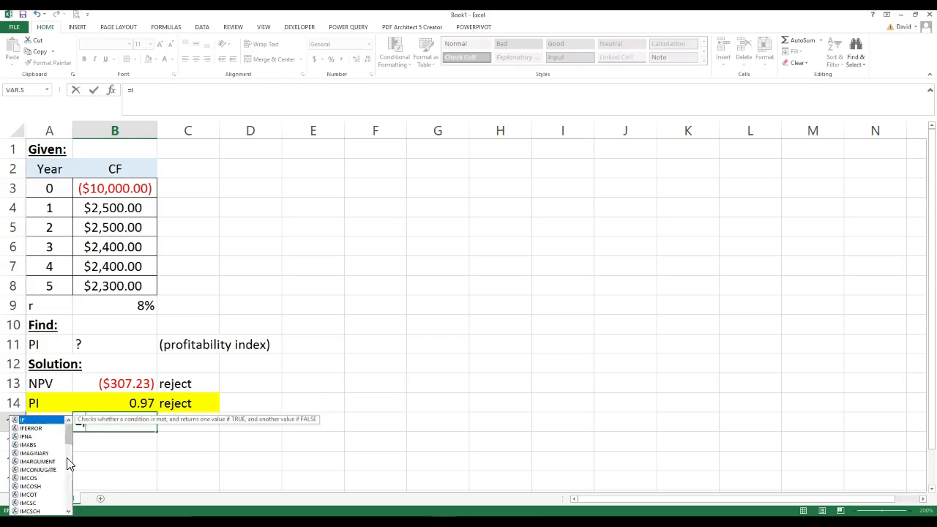
pyautogui.write('rr(')
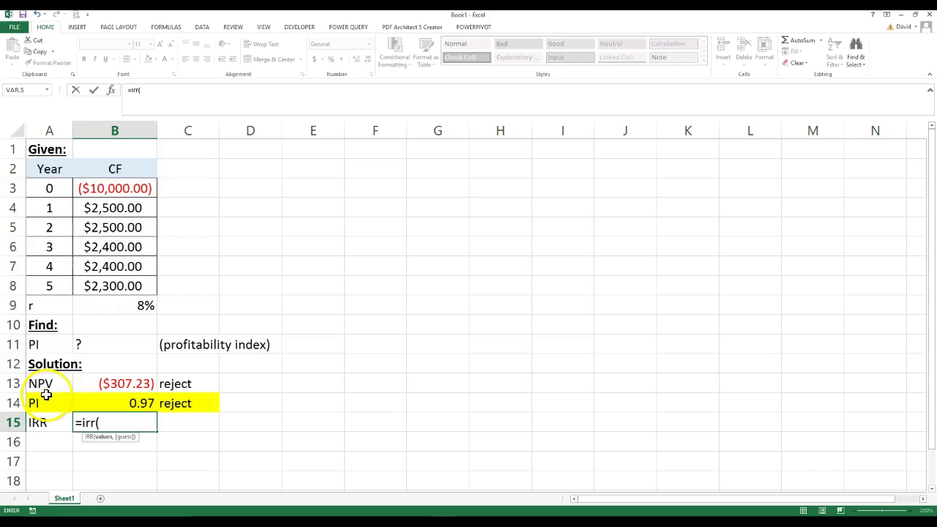
pyautogui.click(107, 189)
pyautogui.moveTo(108, 189); pyautogui.dragTo(109, 286)
pyautogui.press('Return')
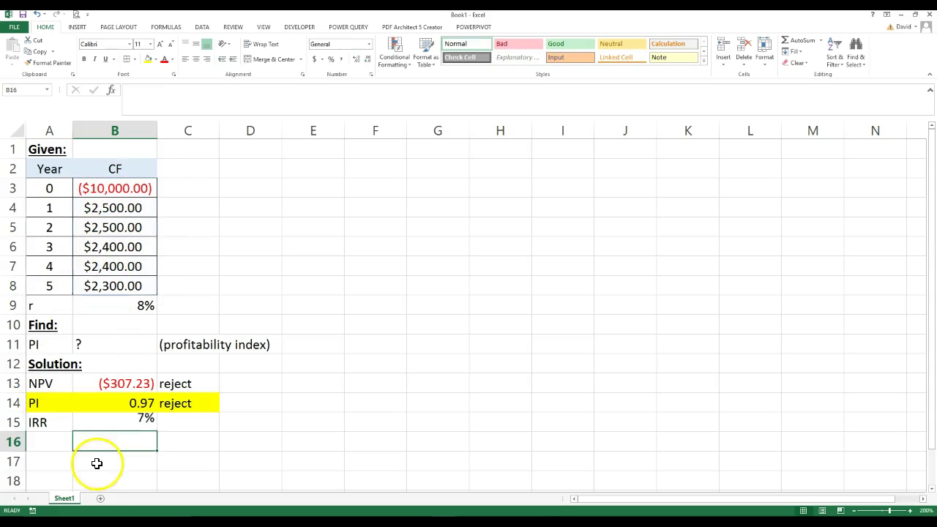
# - Increase B15's decimals twice so the IRR shows 6.81%
pyautogui.click(115, 421)
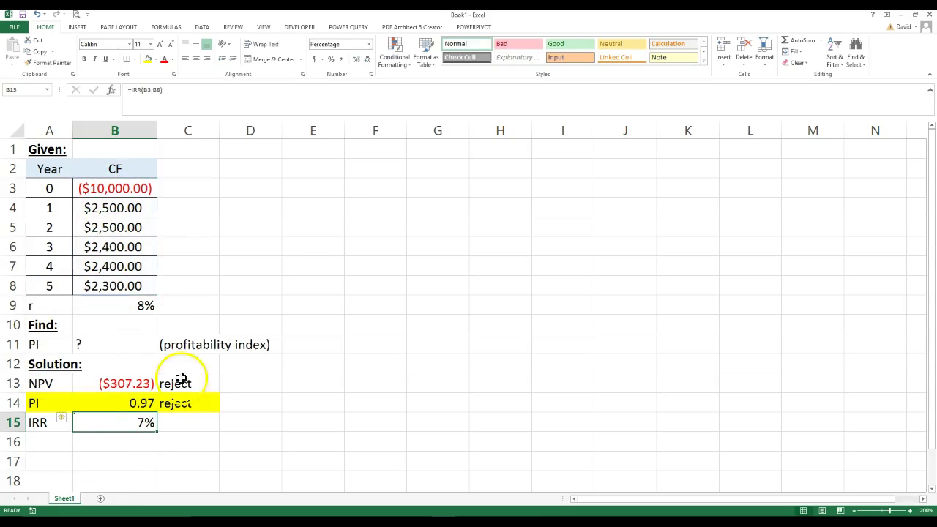
pyautogui.click(357, 59)
pyautogui.click(357, 59)
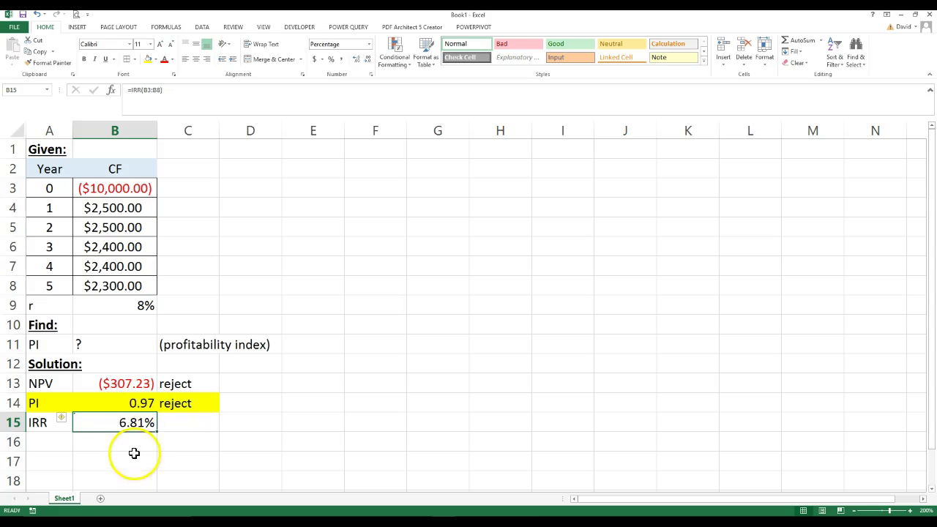
pyautogui.moveTo(55, 431); pyautogui.dragTo(124, 430)
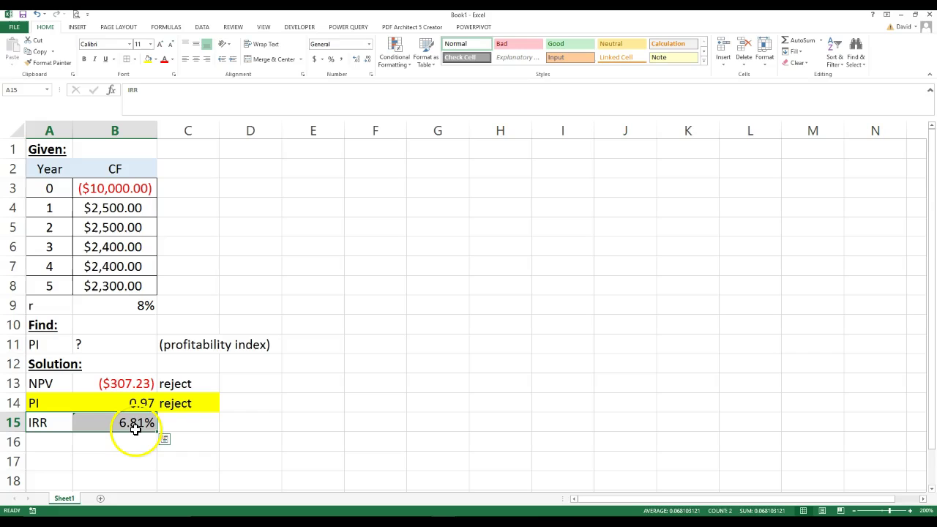
# - Link the rate in B9 to the IRR with =B15, making NPV $0.00 and PI 1.00
pyautogui.click(134, 404)
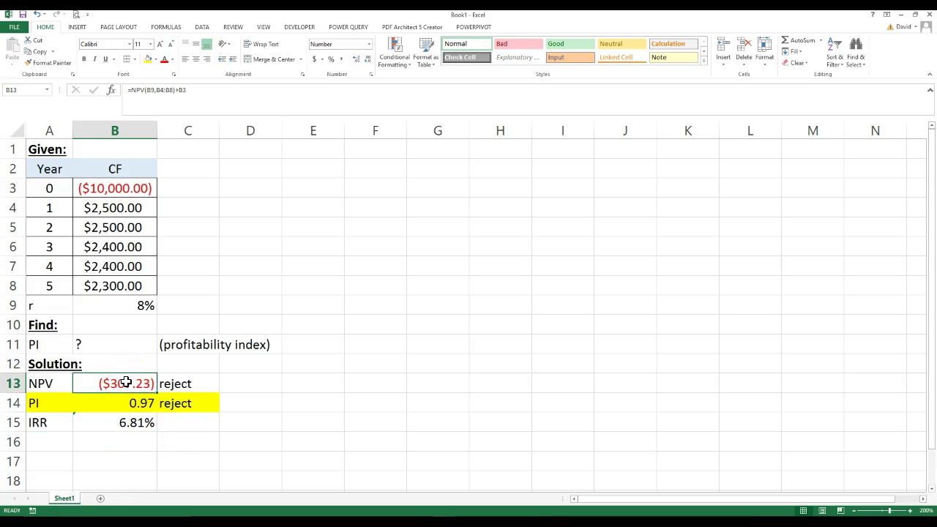
pyautogui.click(139, 305)
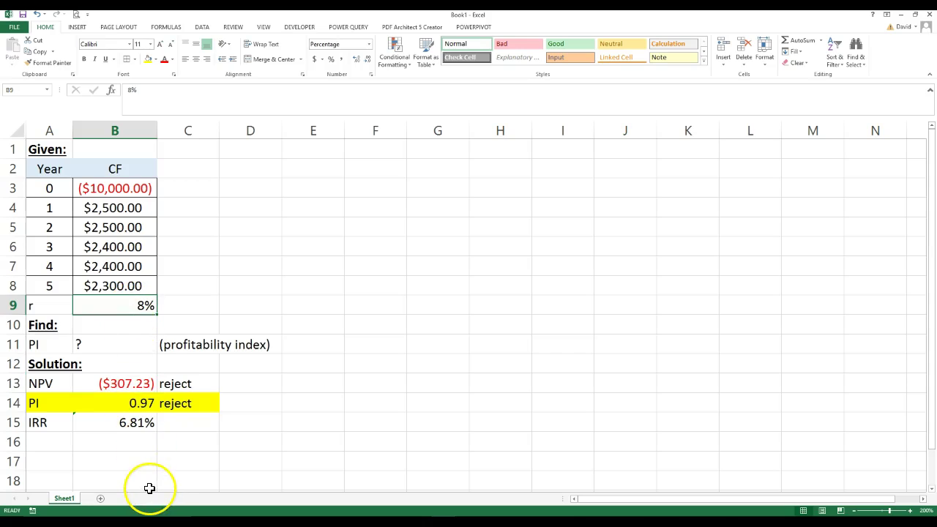
pyautogui.write('=')
pyautogui.click(116, 422)
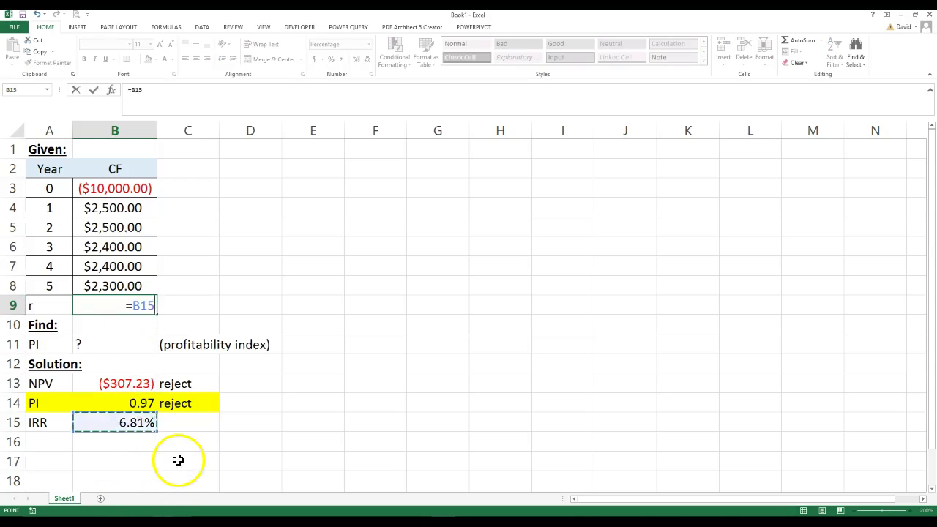
pyautogui.press('Return')
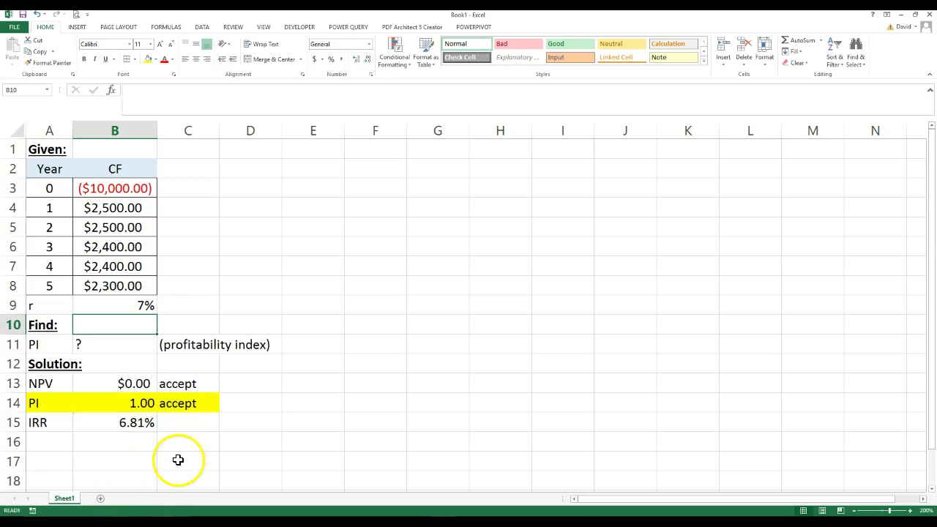
# - Add two decimals to the rate in B9 so it reads 6.81%
pyautogui.click(126, 384)
pyautogui.click(124, 404)
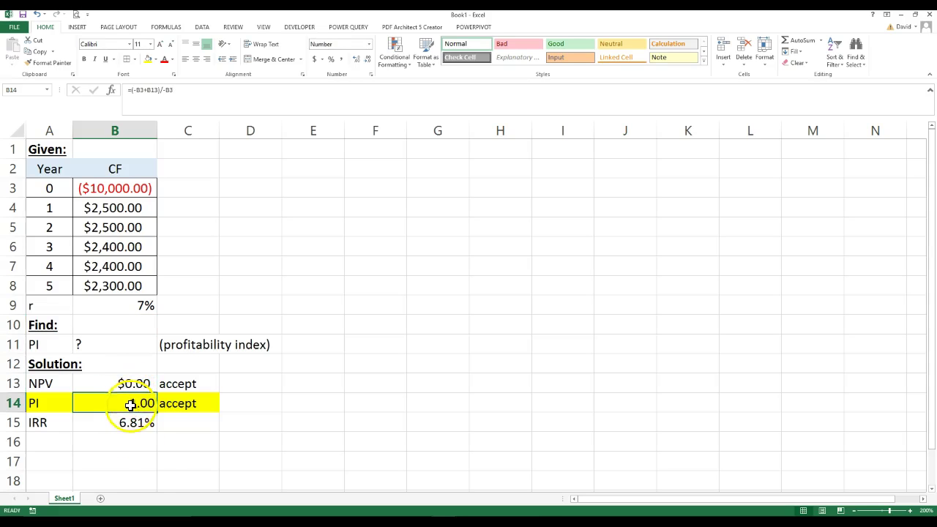
pyautogui.click(134, 305)
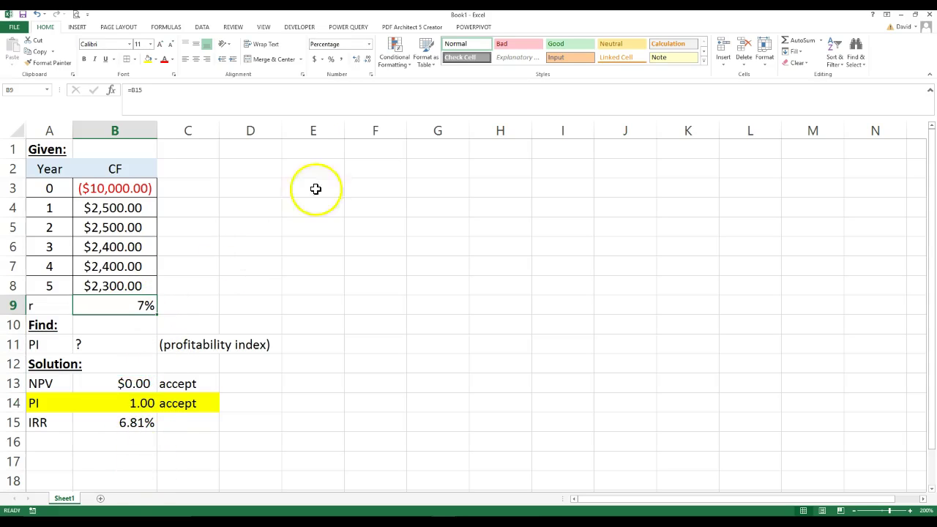
pyautogui.doubleClick(357, 60)
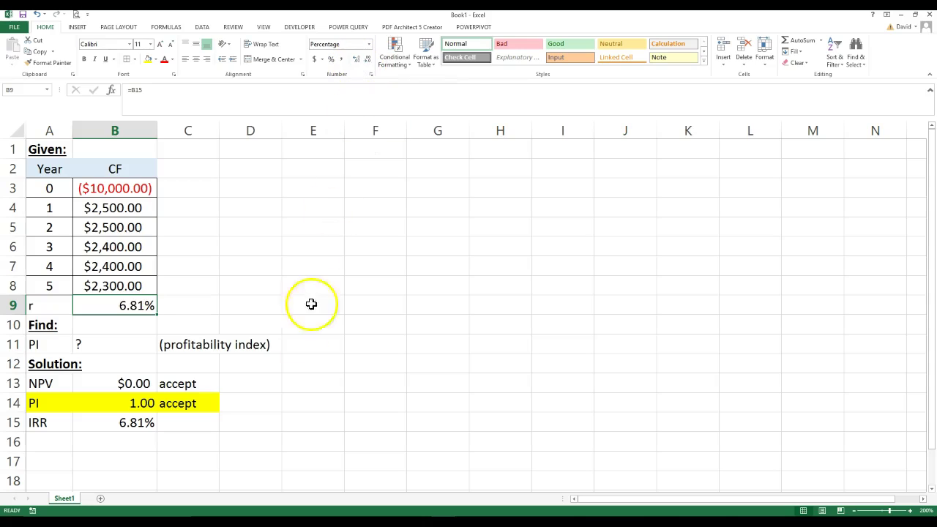
pyautogui.click(267, 420)
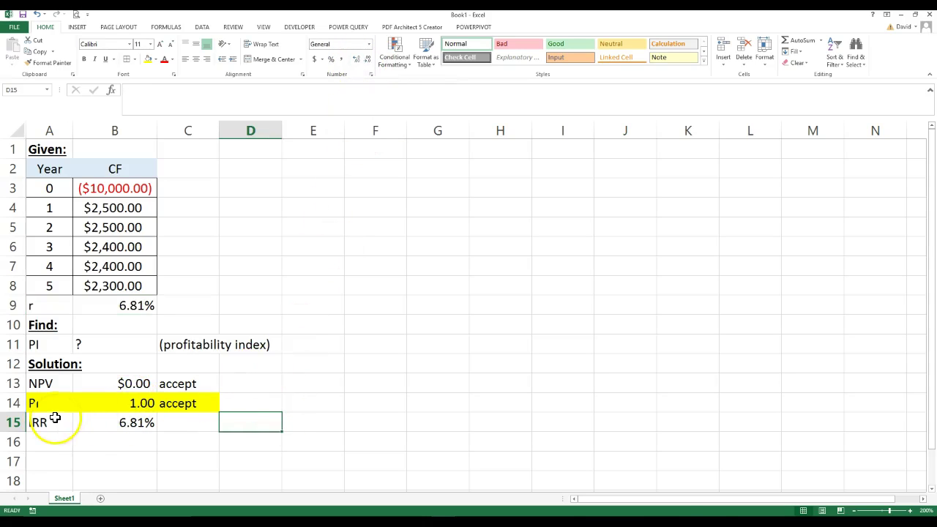
pyautogui.moveTo(59, 418); pyautogui.dragTo(85, 422)
pyautogui.moveTo(45, 379); pyautogui.dragTo(92, 382)
pyautogui.moveTo(43, 404); pyautogui.dragTo(178, 412)
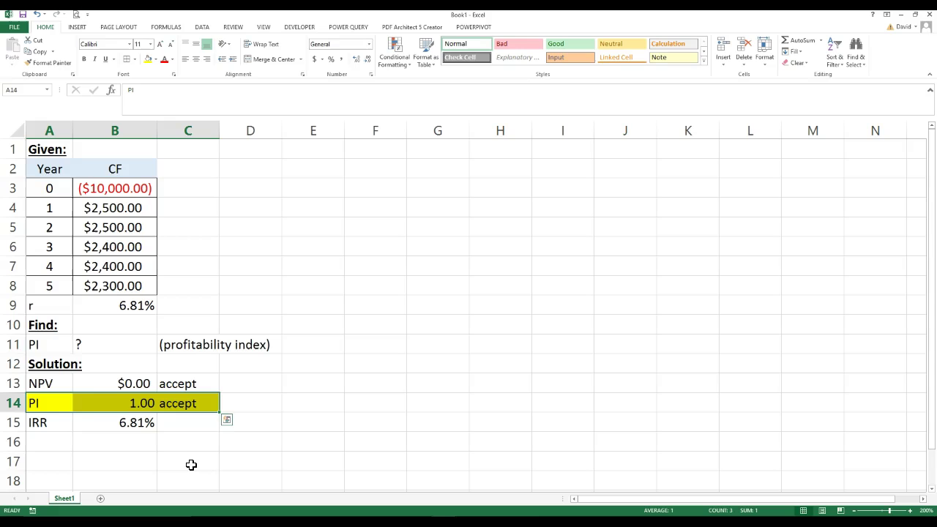
pyautogui.moveTo(46, 382); pyautogui.dragTo(103, 423)
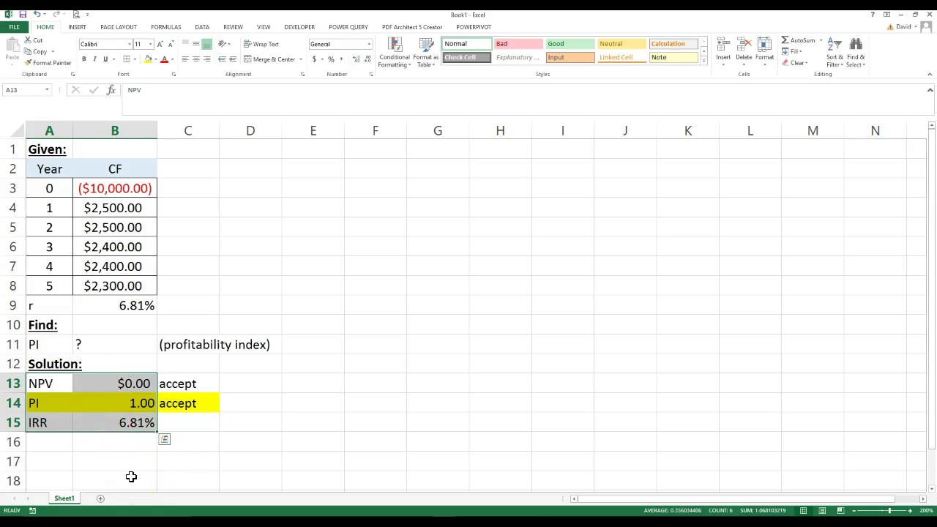
pyautogui.click(42, 383)
pyautogui.click(40, 423)
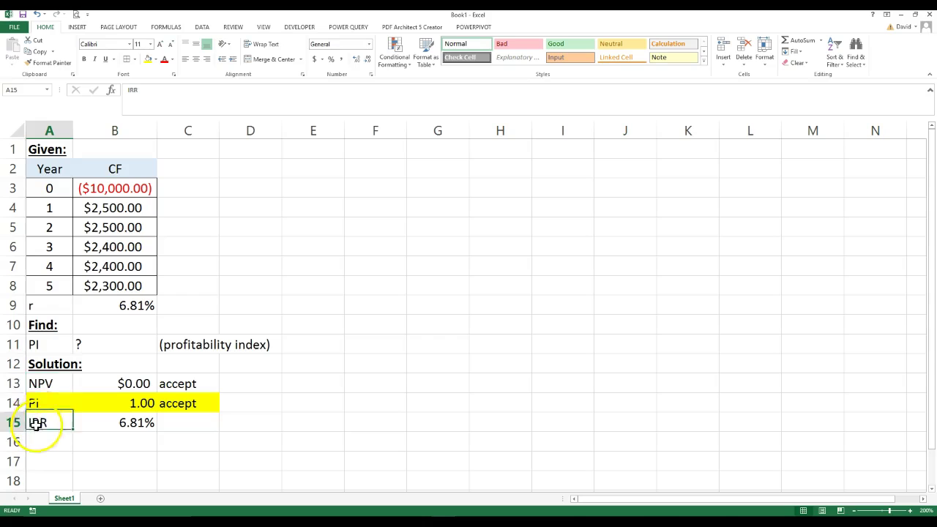
pyautogui.click(32, 381)
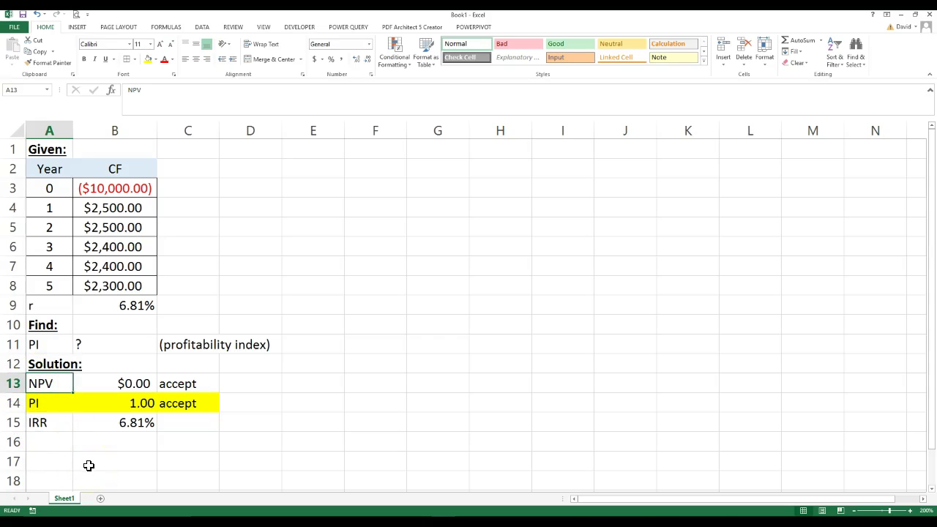